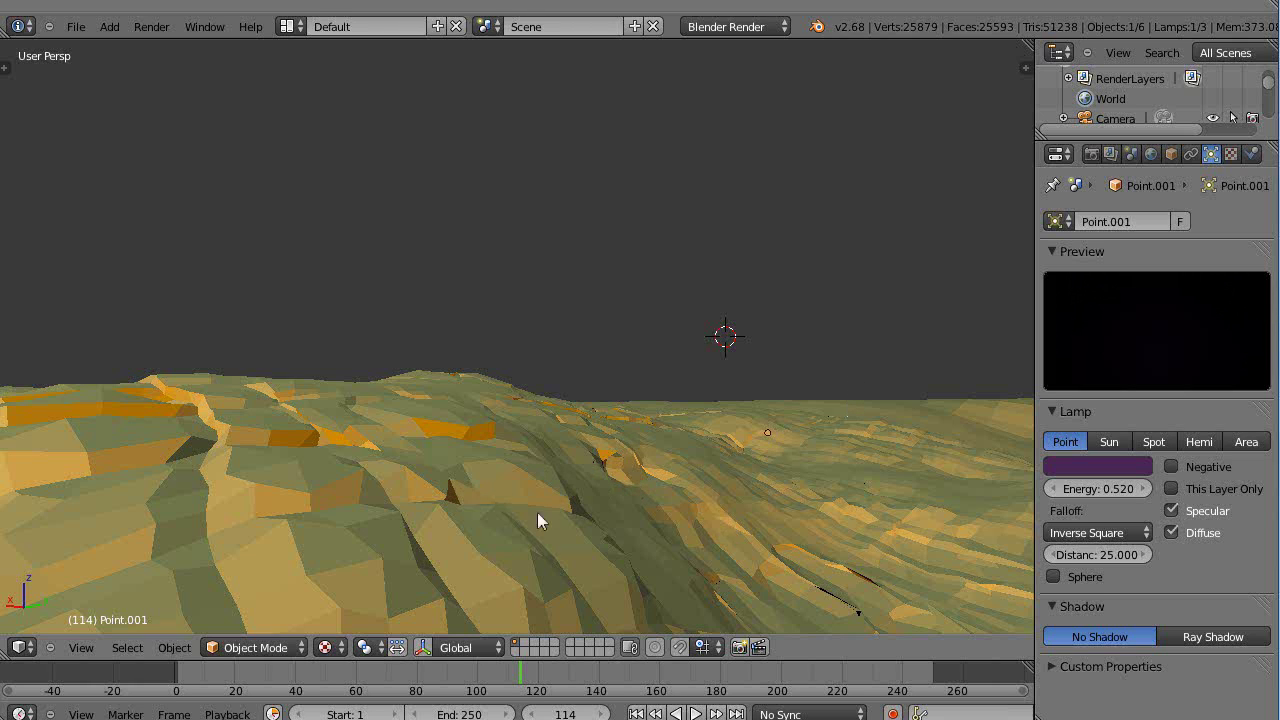
# Select the terrain plane, display its displacement modifier settings, and examine the overall landscape from opposite sides
pyautogui.rightClick(718, 461)
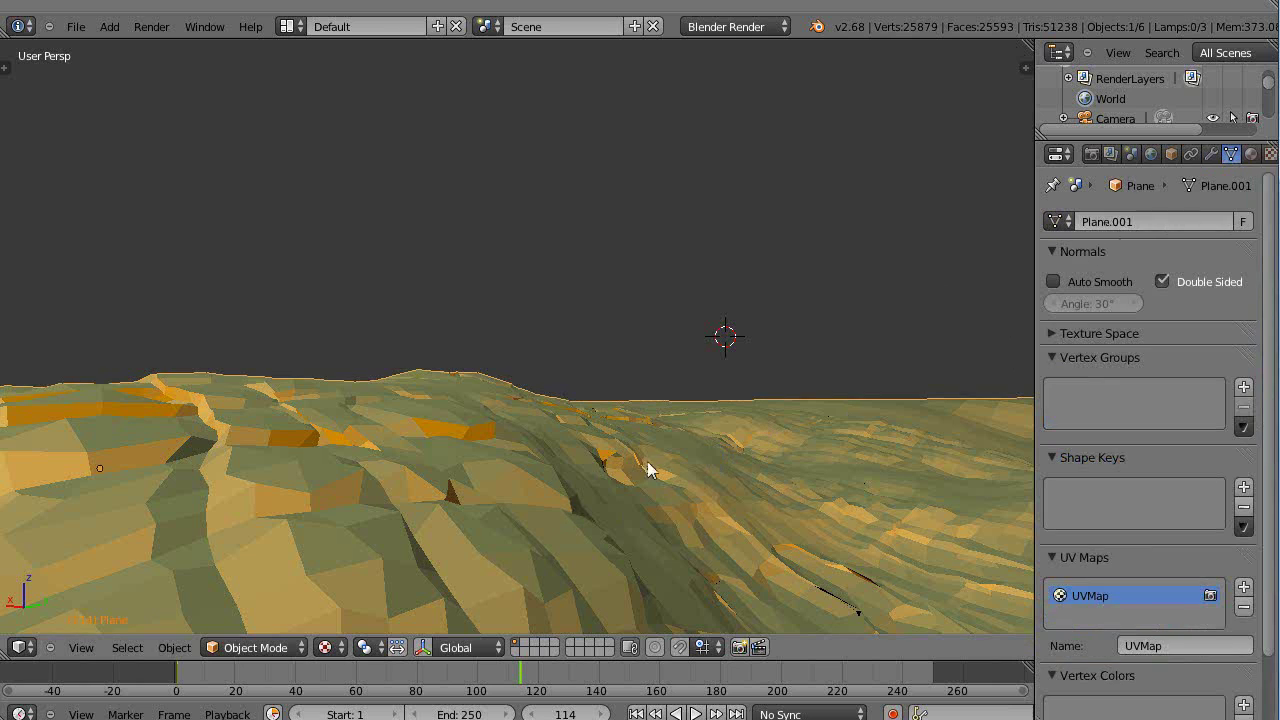
pyautogui.click(1210, 154)
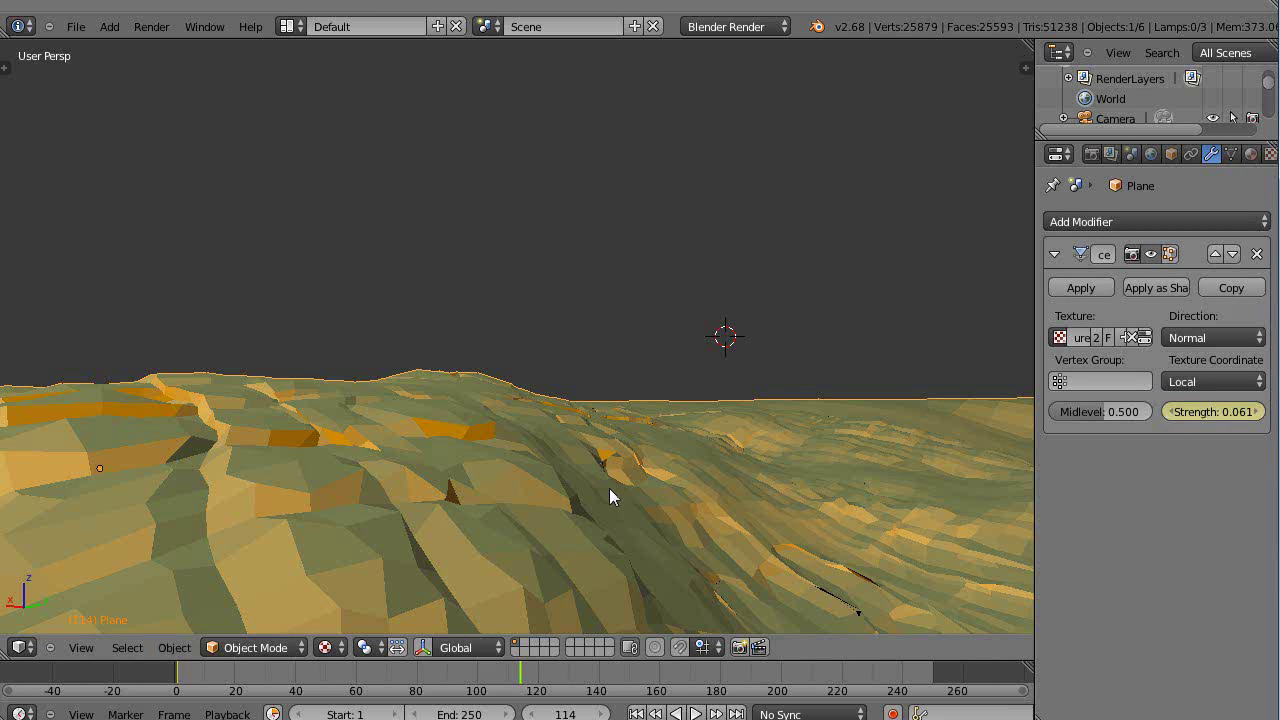
pyautogui.moveTo(626, 497); pyautogui.dragTo(612, 534, button='middle')
pyautogui.scroll(3, 623, 491)
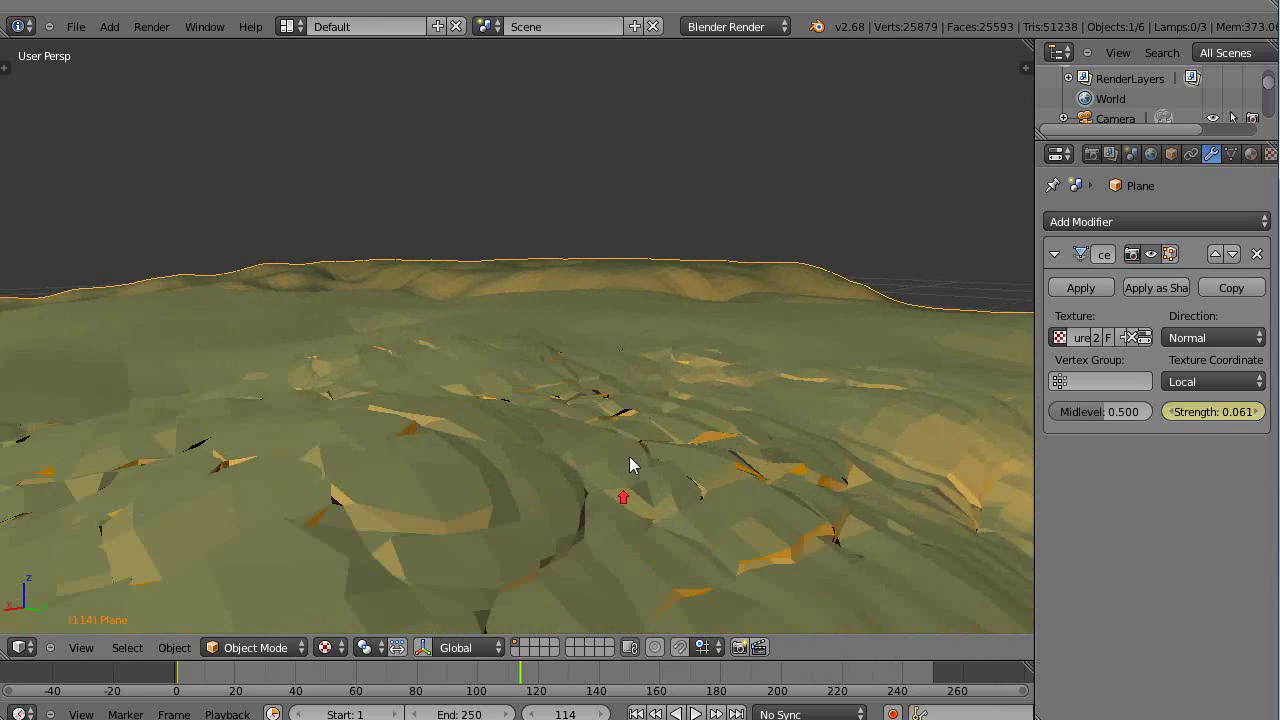
pyautogui.moveTo(608, 352); pyautogui.dragTo(659, 412, button='middle')
pyautogui.scroll(-5, 659, 407)
pyautogui.moveTo(740, 434); pyautogui.dragTo(650, 455, button='middle')
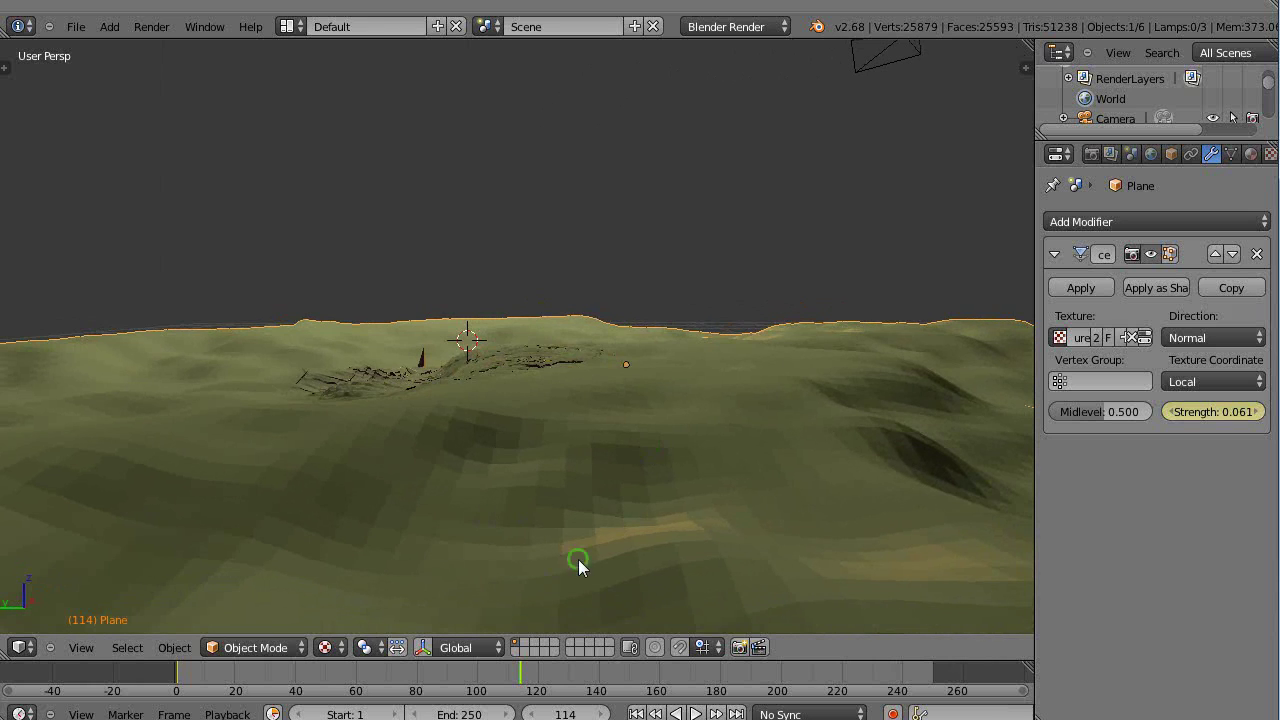
pyautogui.moveTo(578, 566); pyautogui.dragTo(568, 545, button='middle')
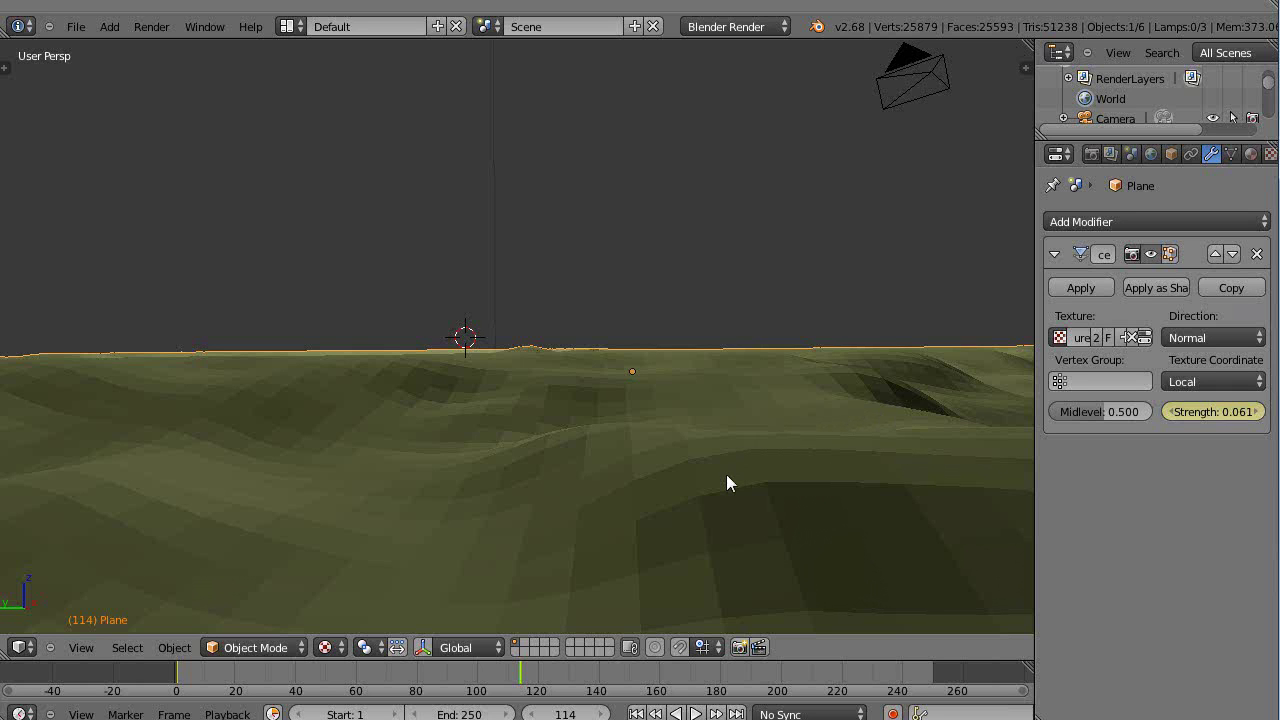
pyautogui.moveTo(726, 483); pyautogui.dragTo(1050, 483, button='middle')
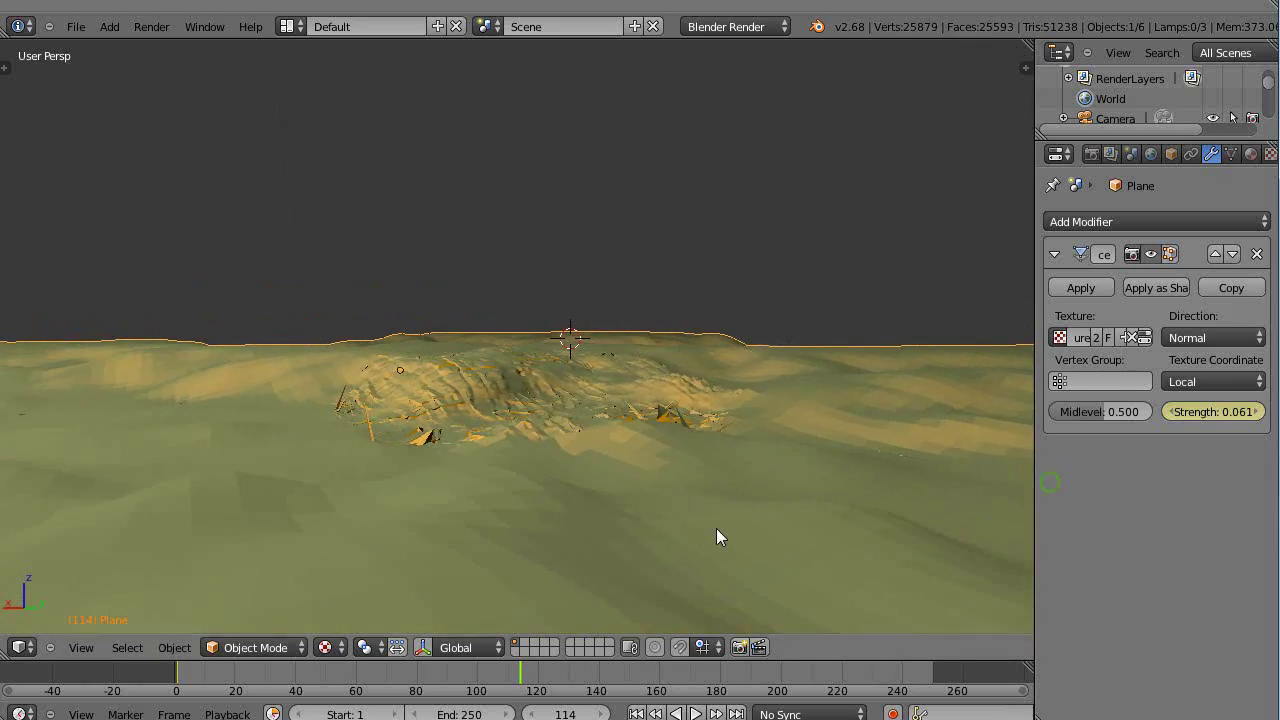
# Examine the finely detailed patch in the middle of the terrain from above and at close range
pyautogui.scroll(5, 716, 528)
pyautogui.moveTo(717, 532); pyautogui.dragTo(614, 653, button='middle')
pyautogui.scroll(5, 592, 586)
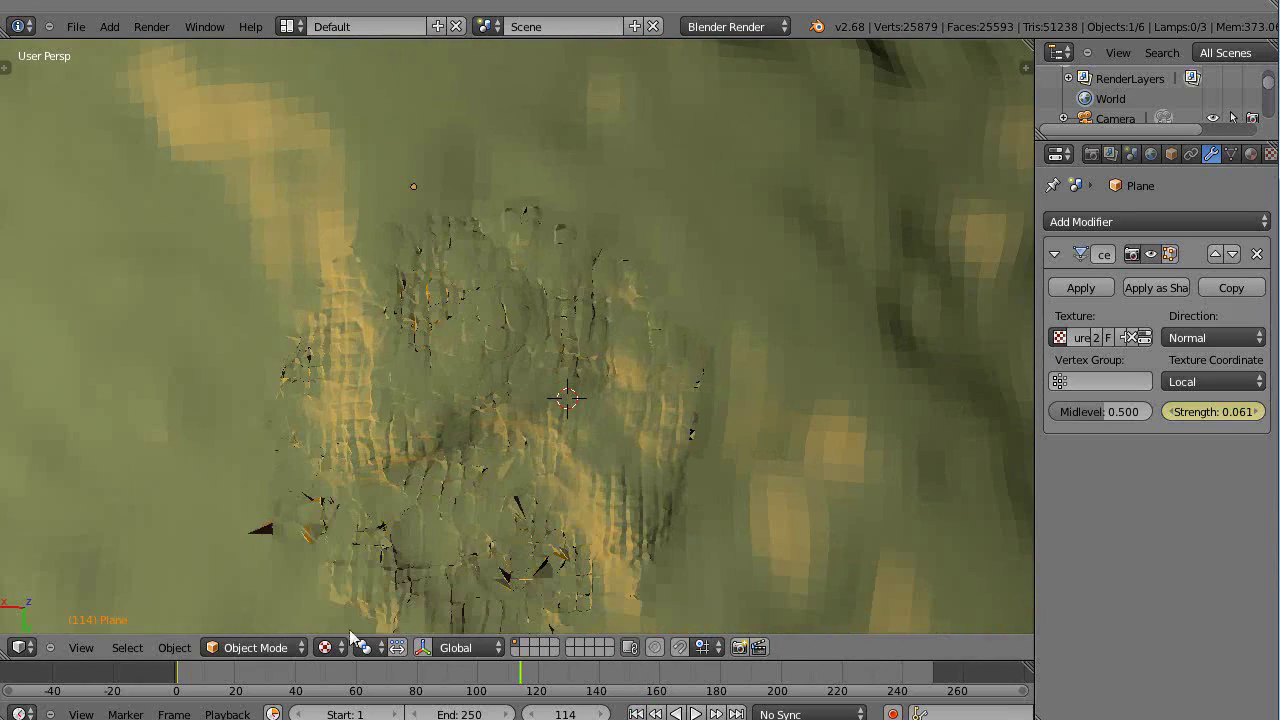
pyautogui.moveTo(763, 420); pyautogui.dragTo(740, 194, button='middle')
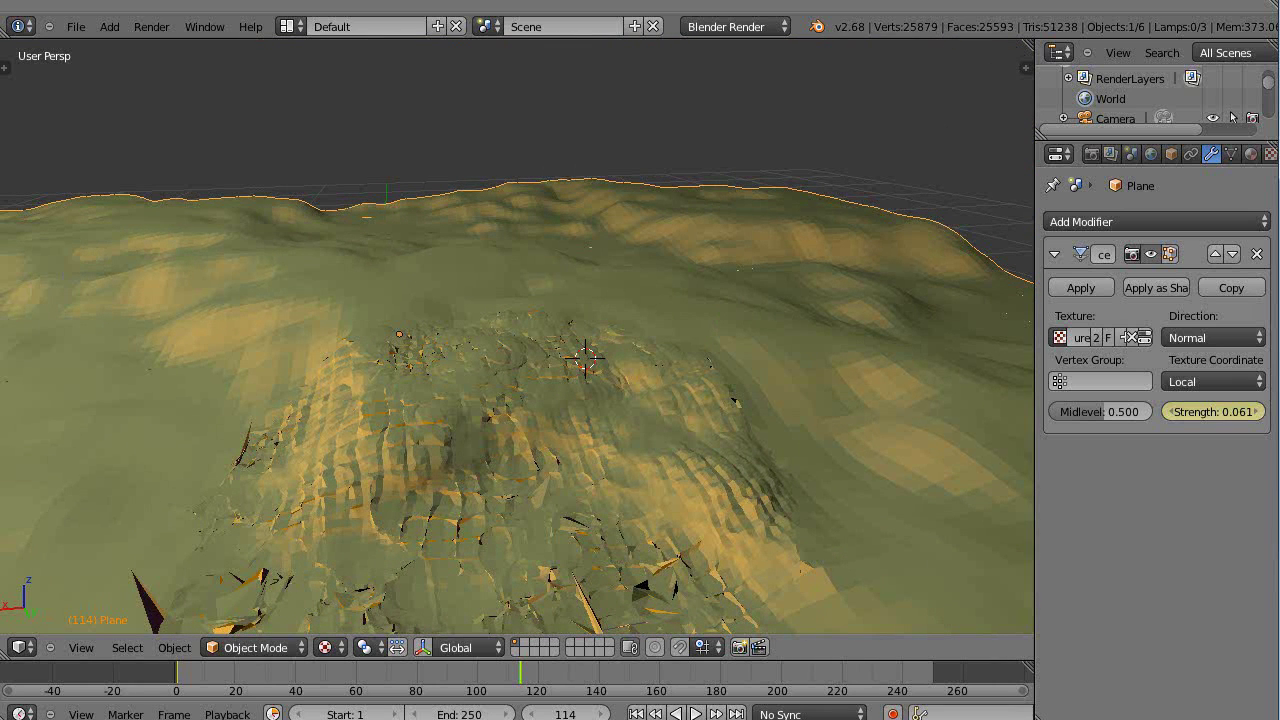
pyautogui.scroll(-3, 298, 477)
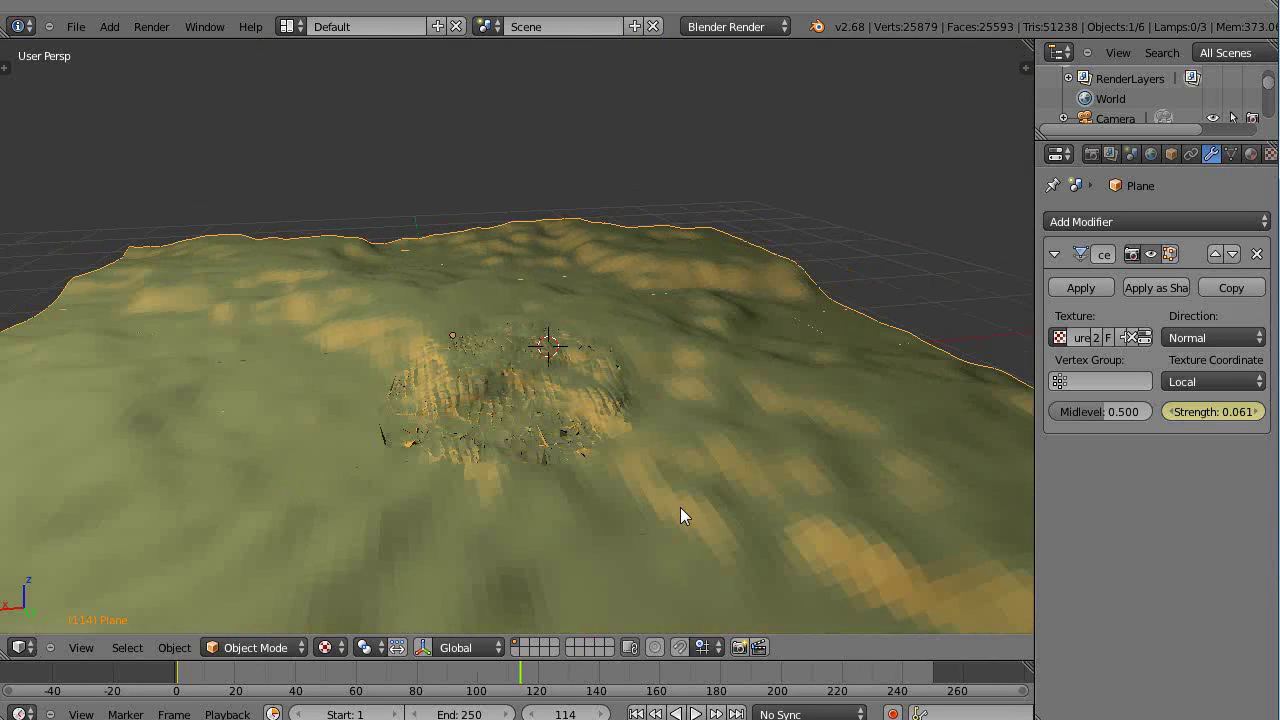
pyautogui.scroll(3, 680, 507)
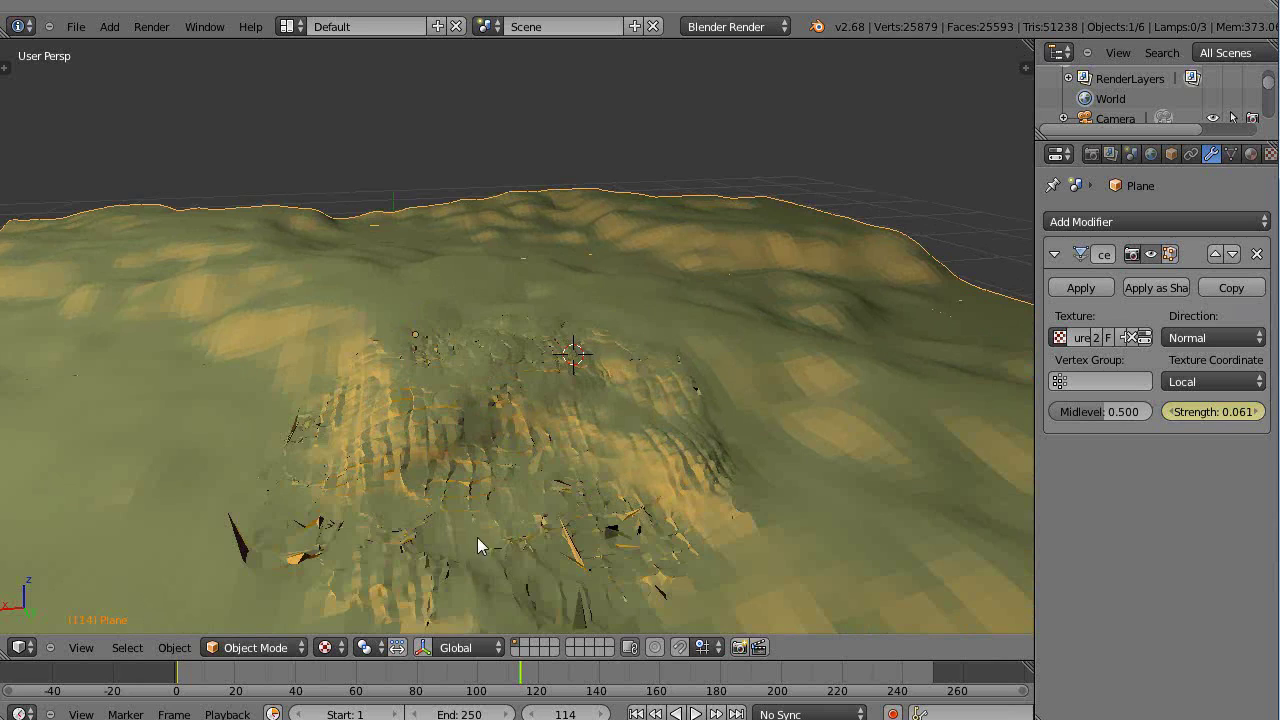
pyautogui.moveTo(477, 537)
pyautogui.mouseDown(button='middle')
pyautogui.moveTo(485, 490)
pyautogui.moveTo(556, 521)
pyautogui.moveTo(543, 488)
pyautogui.moveTo(521, 479)
pyautogui.moveTo(516, 497)
pyautogui.moveTo(543, 545)
pyautogui.mouseUp(button='middle')
pyautogui.scroll(5, 485, 490)
pyautogui.scroll(-1, 503, 508)
pyautogui.scroll(1, 510, 501)
pyautogui.scroll(-2, 519, 482)
pyautogui.scroll(2, 520, 485)
pyautogui.scroll(-2, 522, 488)
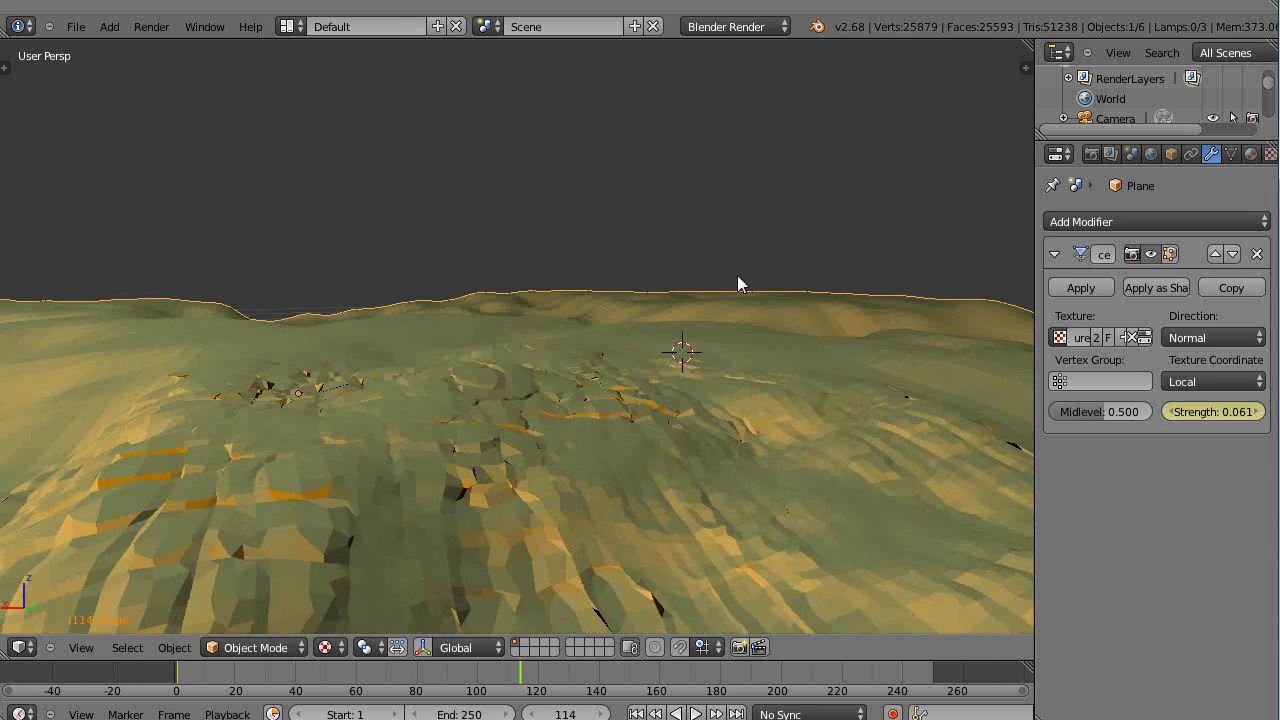
# Examine the lighting on the faceted ridge and its crevices from low angles around the detailed patch
pyautogui.moveTo(668, 505); pyautogui.dragTo(400, 470, button='middle')
pyautogui.moveTo(564, 432); pyautogui.dragTo(665, 473, button='middle')
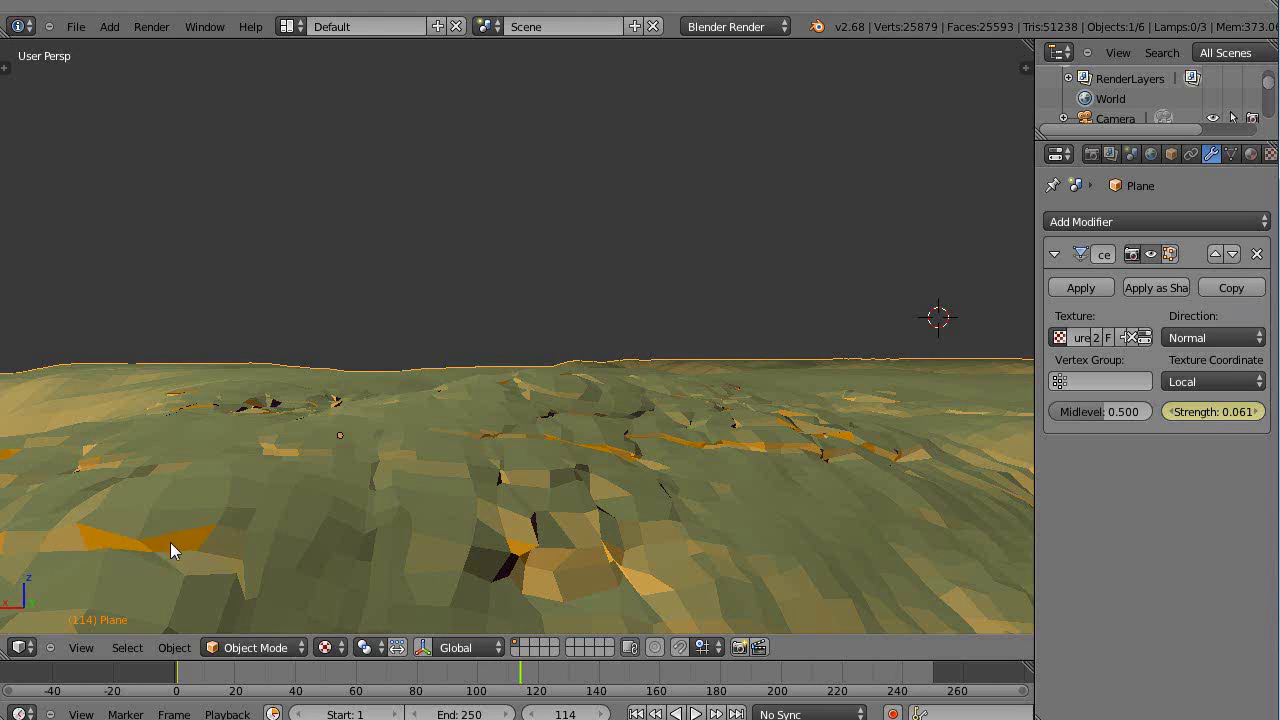
pyautogui.moveTo(111, 562); pyautogui.dragTo(105, 477, button='middle')
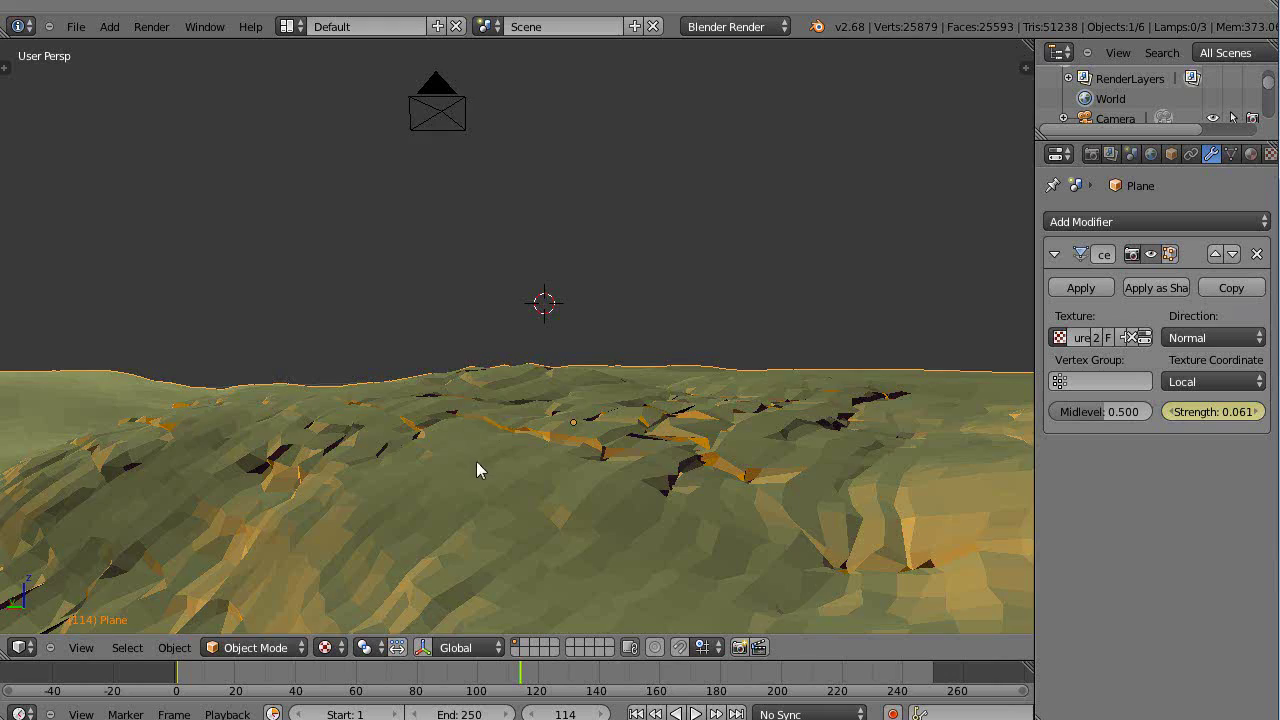
pyautogui.moveTo(477, 470)
pyautogui.mouseDown(button='middle')
pyautogui.moveTo(615, 405)
pyautogui.moveTo(663, 429)
pyautogui.moveTo(626, 531)
pyautogui.moveTo(660, 534)
pyautogui.moveTo(440, 535)
pyautogui.mouseUp(button='middle')
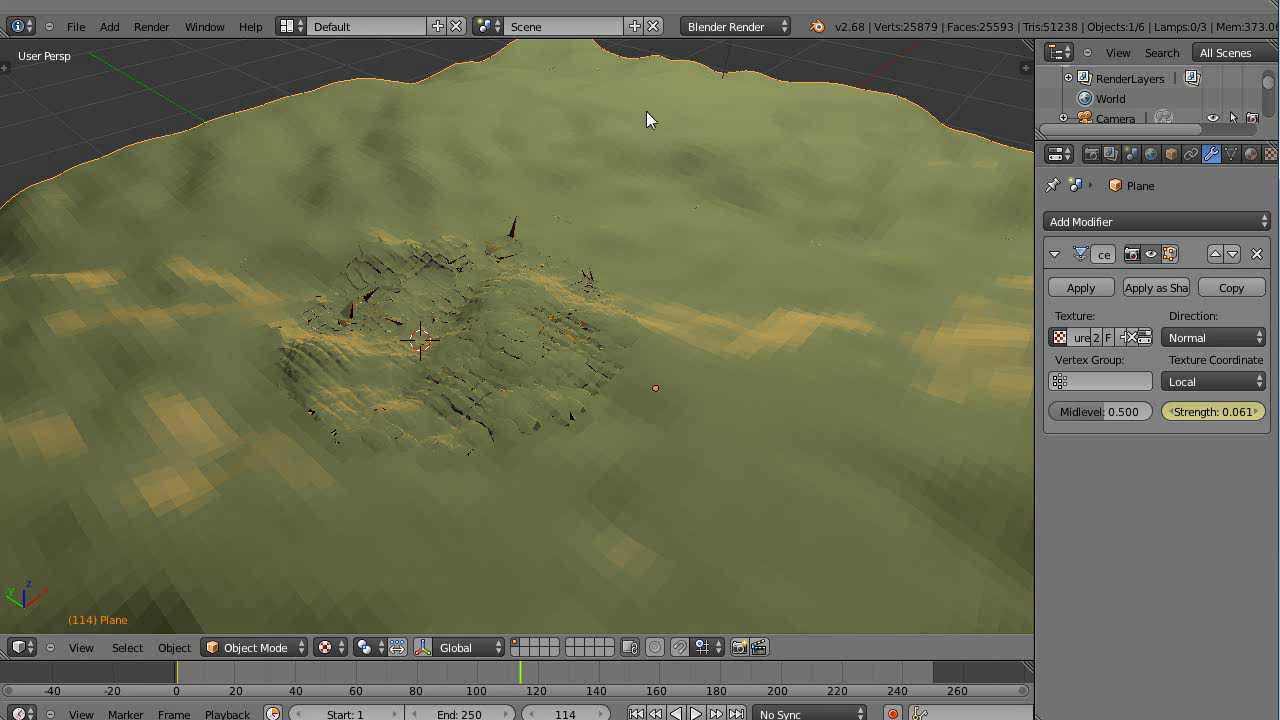
pyautogui.moveTo(546, 372); pyautogui.dragTo(603, 403, button='middle')
pyautogui.scroll(2, 473, 408)
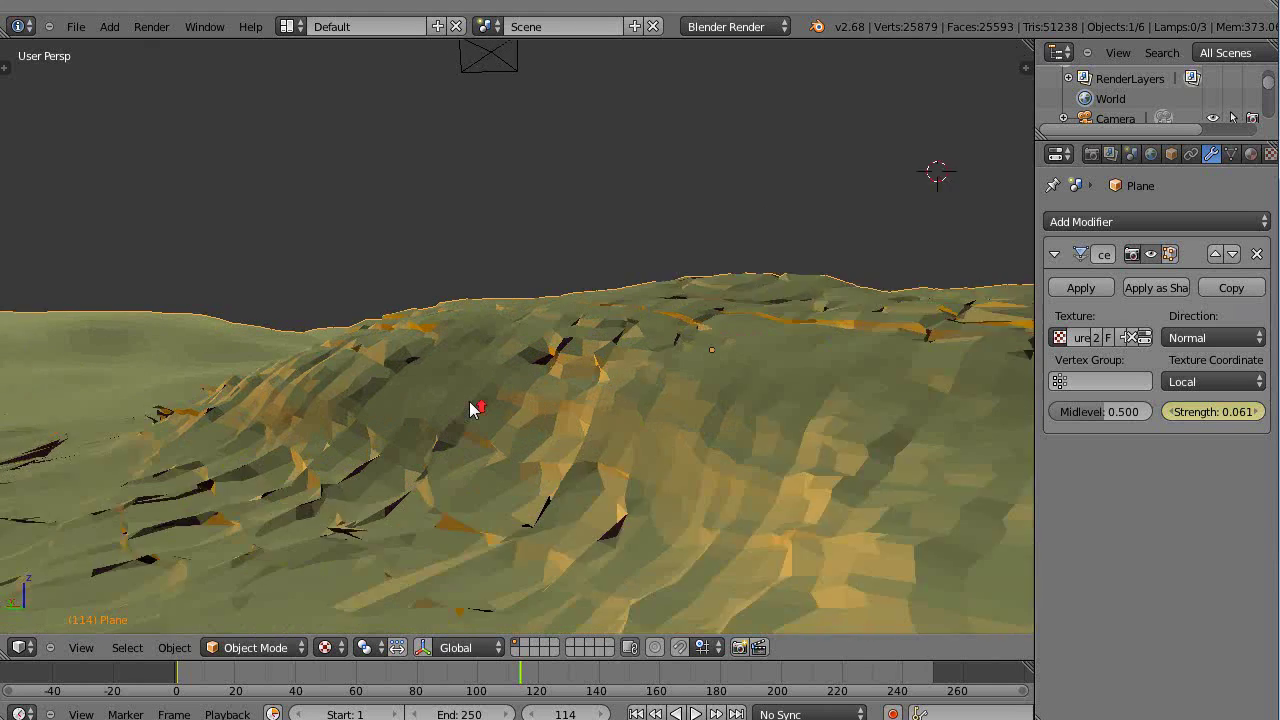
pyautogui.scroll(1, 470, 404)
pyautogui.scroll(-3, 199, 381)
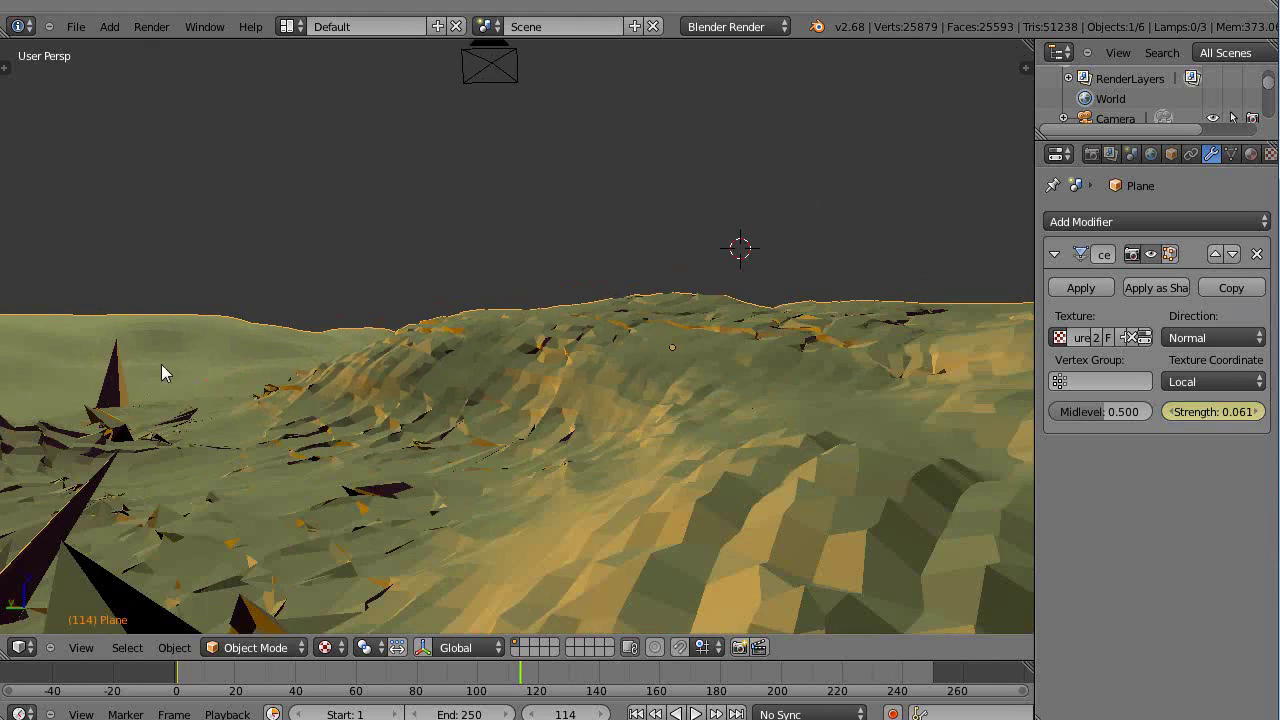
pyautogui.scroll(2, 494, 429)
pyautogui.scroll(2, 494, 429)
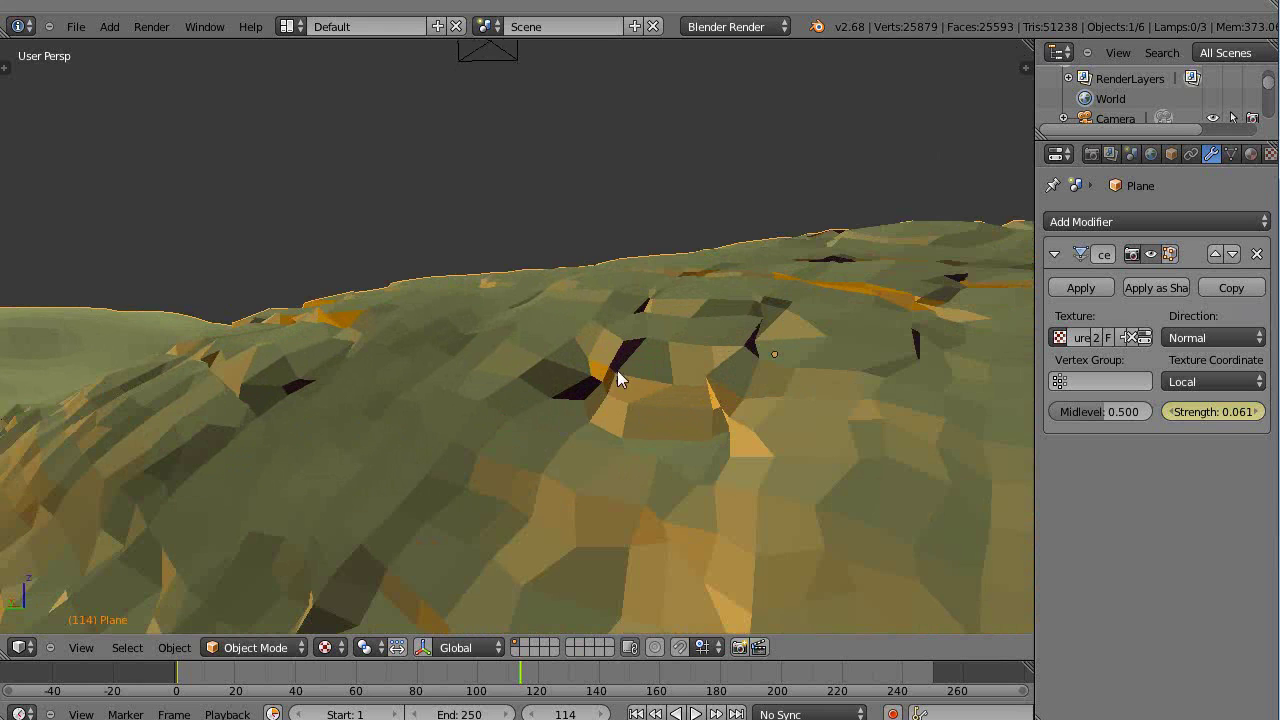
pyautogui.moveTo(626, 431); pyautogui.dragTo(754, 400, button='middle')
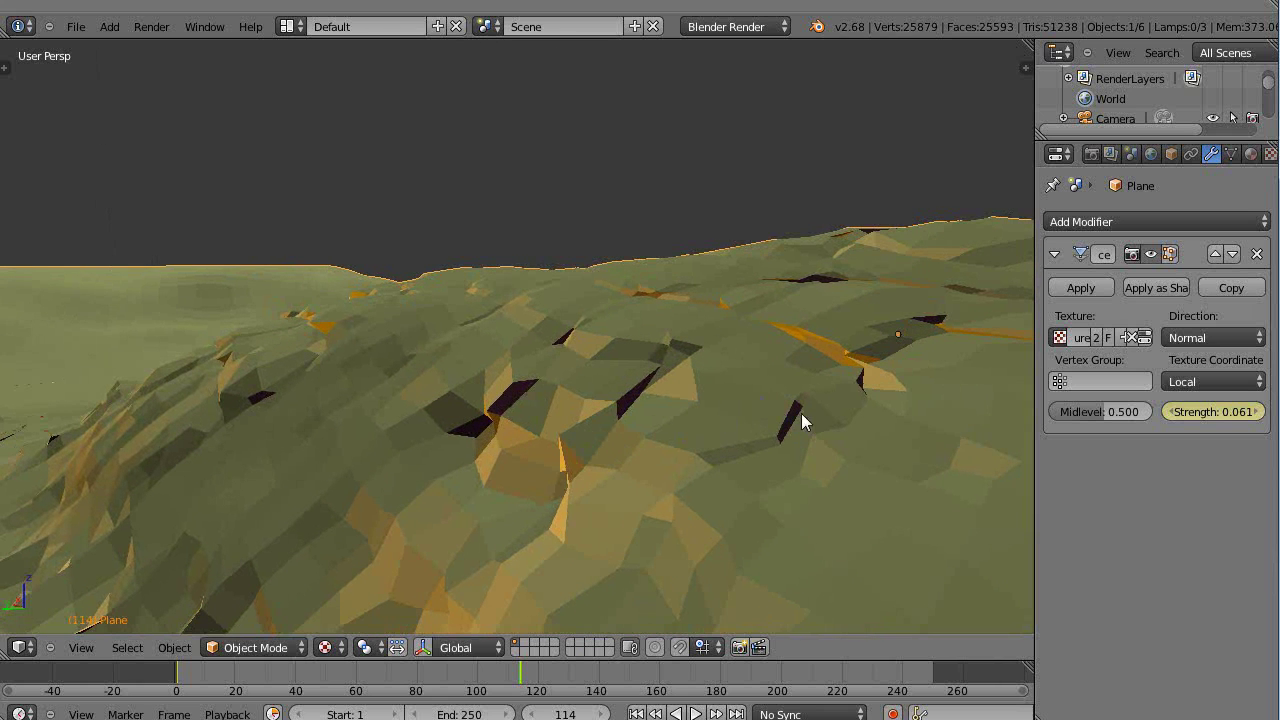
pyautogui.scroll(-2, 696, 427)
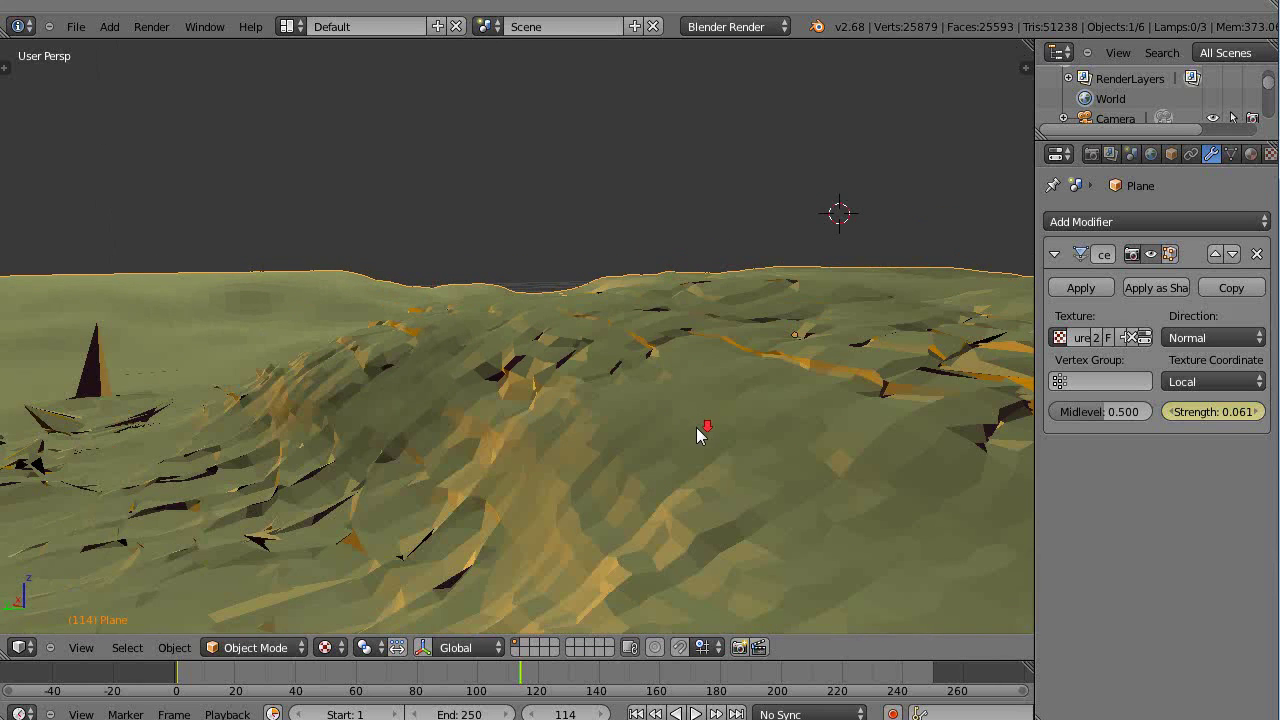
pyautogui.moveTo(696, 427); pyautogui.dragTo(707, 435, button='middle')
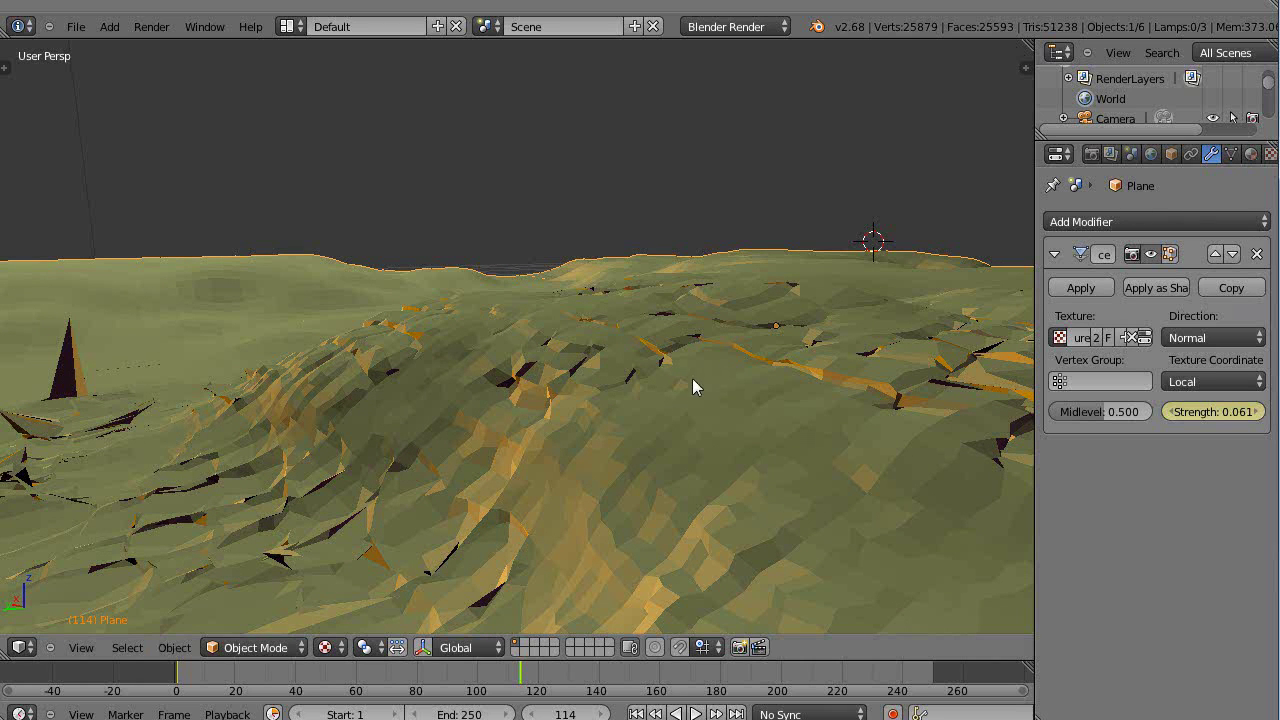
# Enlarge the outliner to list all scene objects, and display the lamp settings of the Point light
pyautogui.moveTo(1158, 141); pyautogui.dragTo(1177, 365)
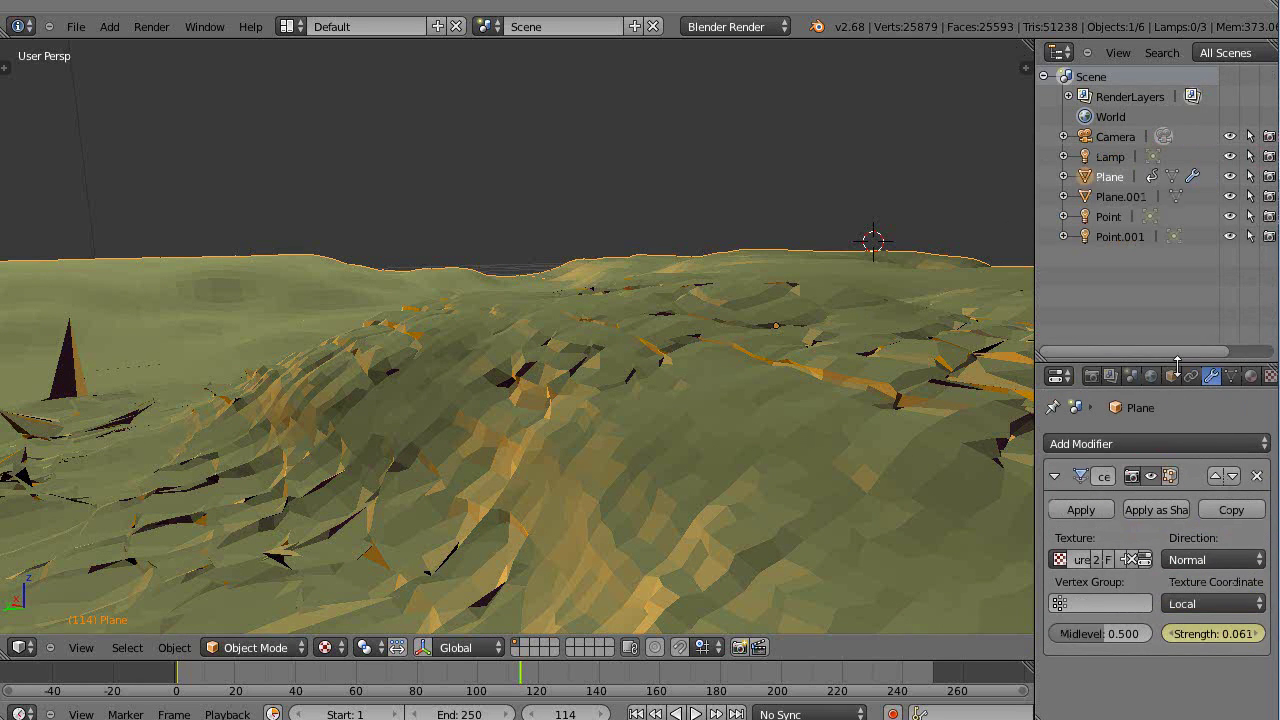
pyautogui.click(1110, 217)
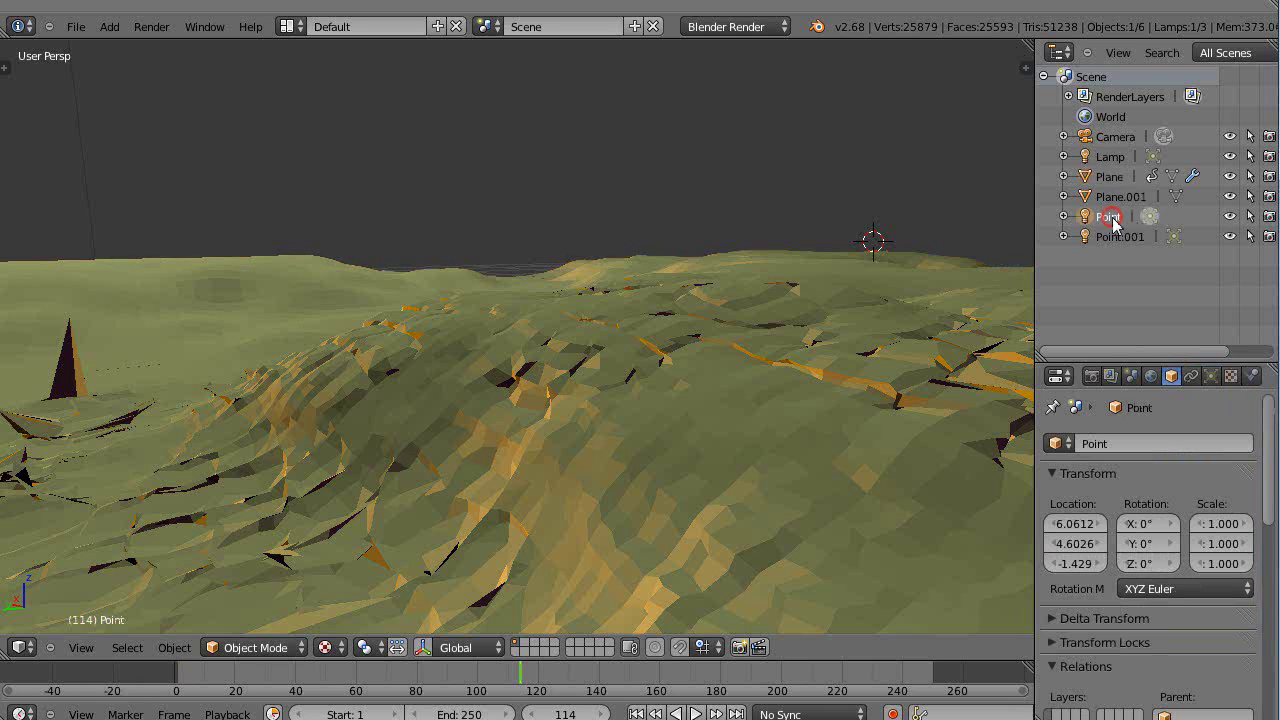
pyautogui.scroll(-2, 1115, 485)
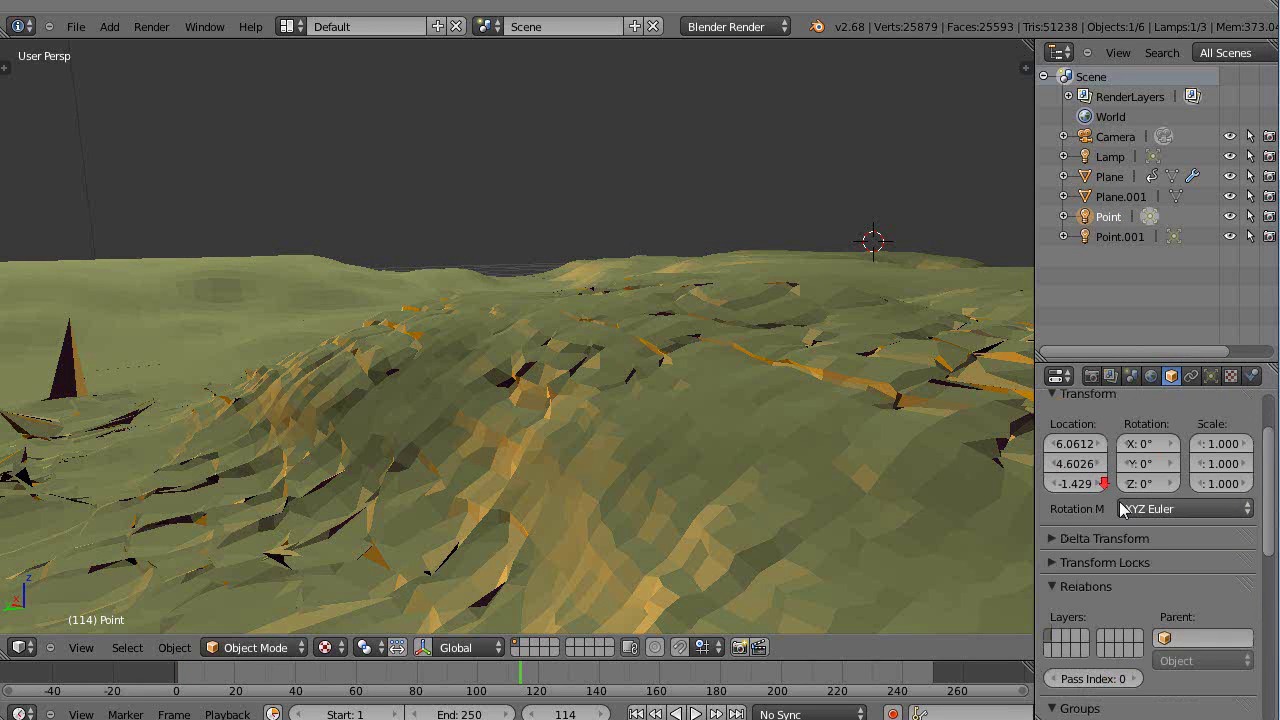
pyautogui.click(1211, 375)
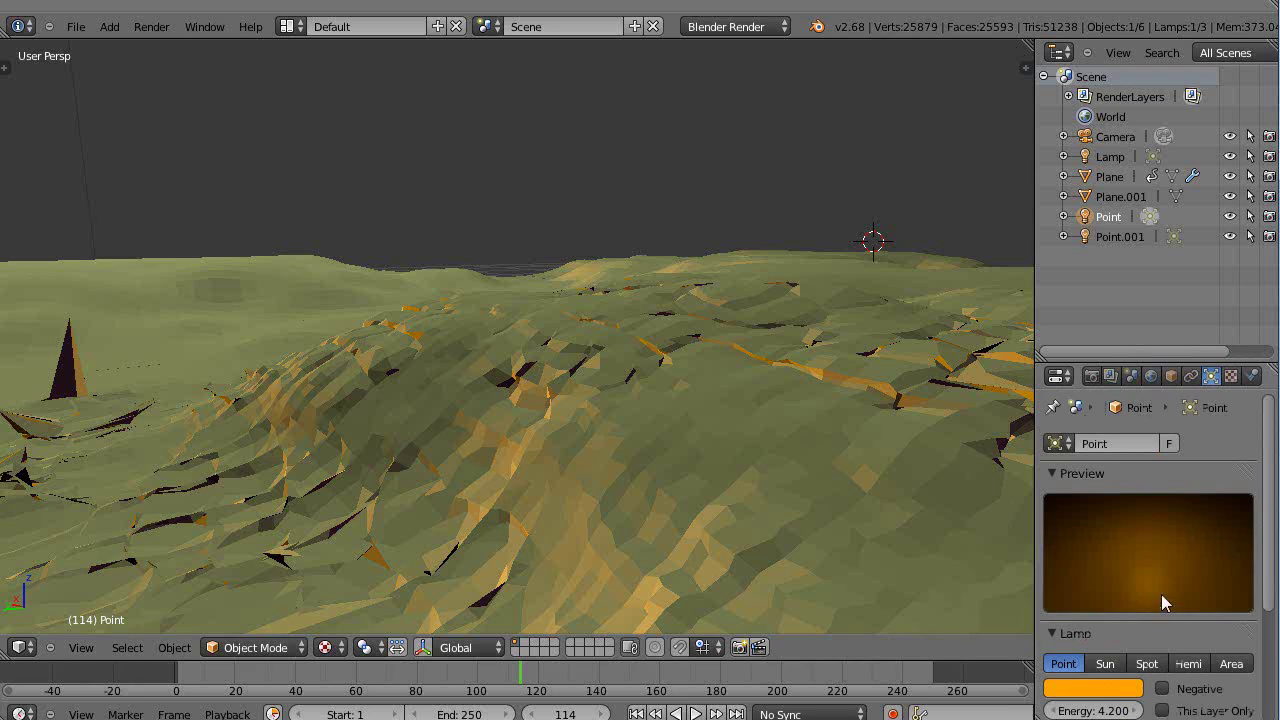
pyautogui.scroll(-10, 533, 383)
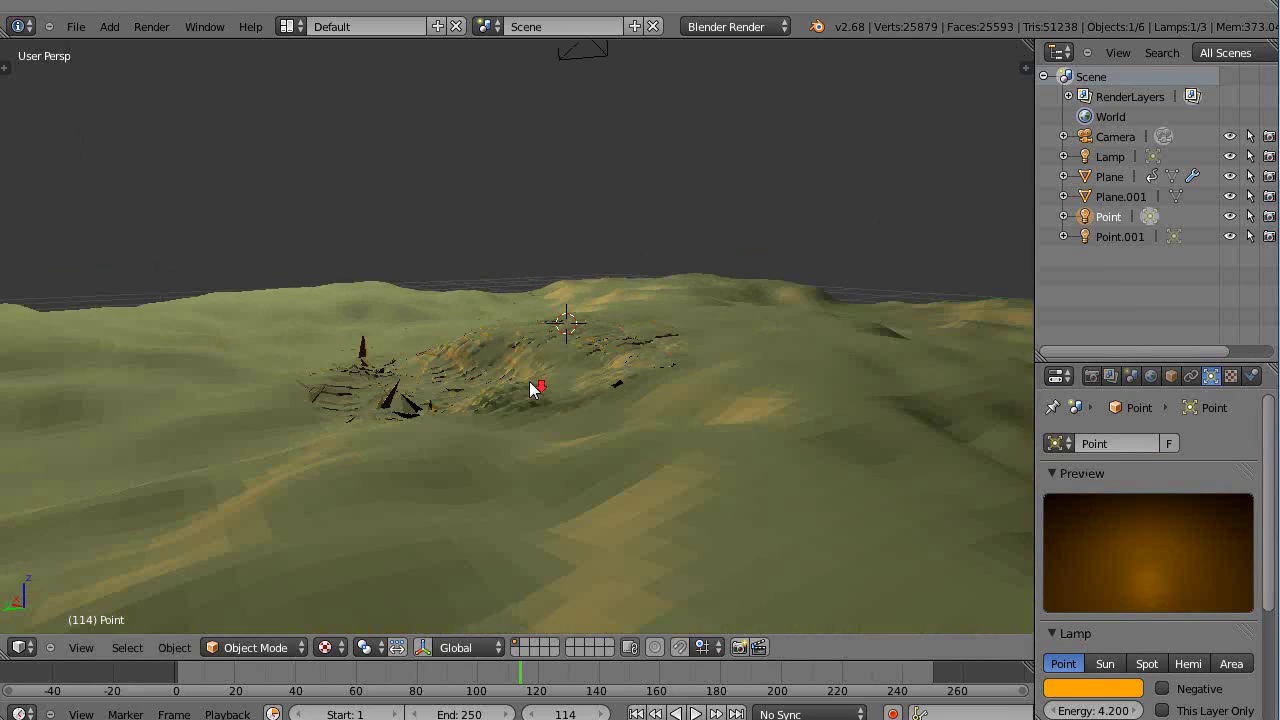
pyautogui.scroll(5, 530, 388)
pyautogui.moveTo(530, 388); pyautogui.dragTo(621, 392, button='middle')
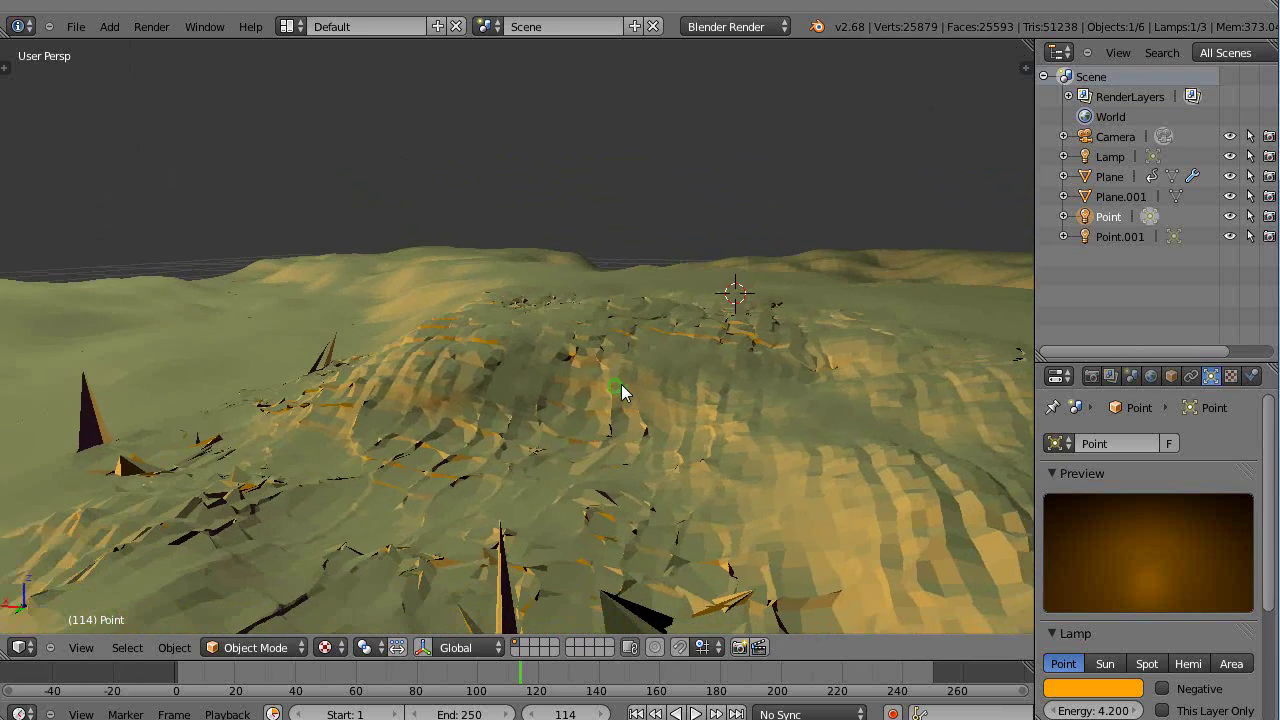
# Set the energy of the Point.001 lamp to 0.640
pyautogui.click(1119, 236)
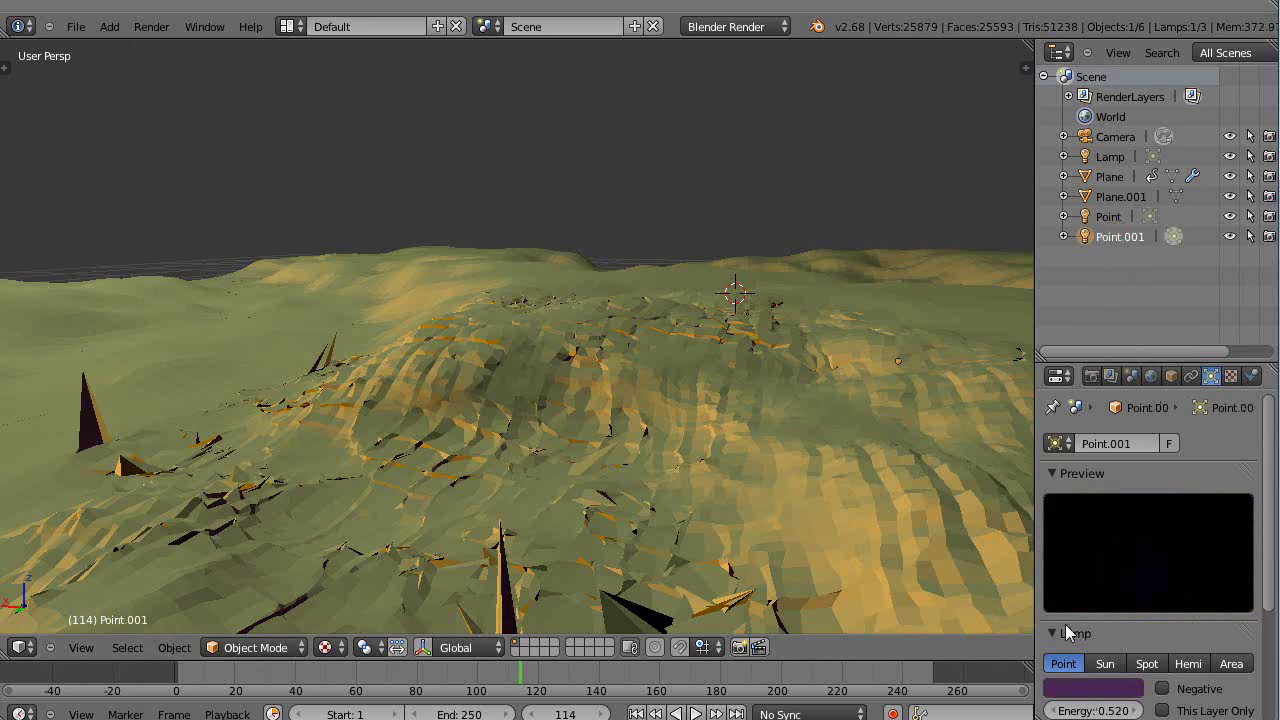
pyautogui.scroll(6, 668, 480)
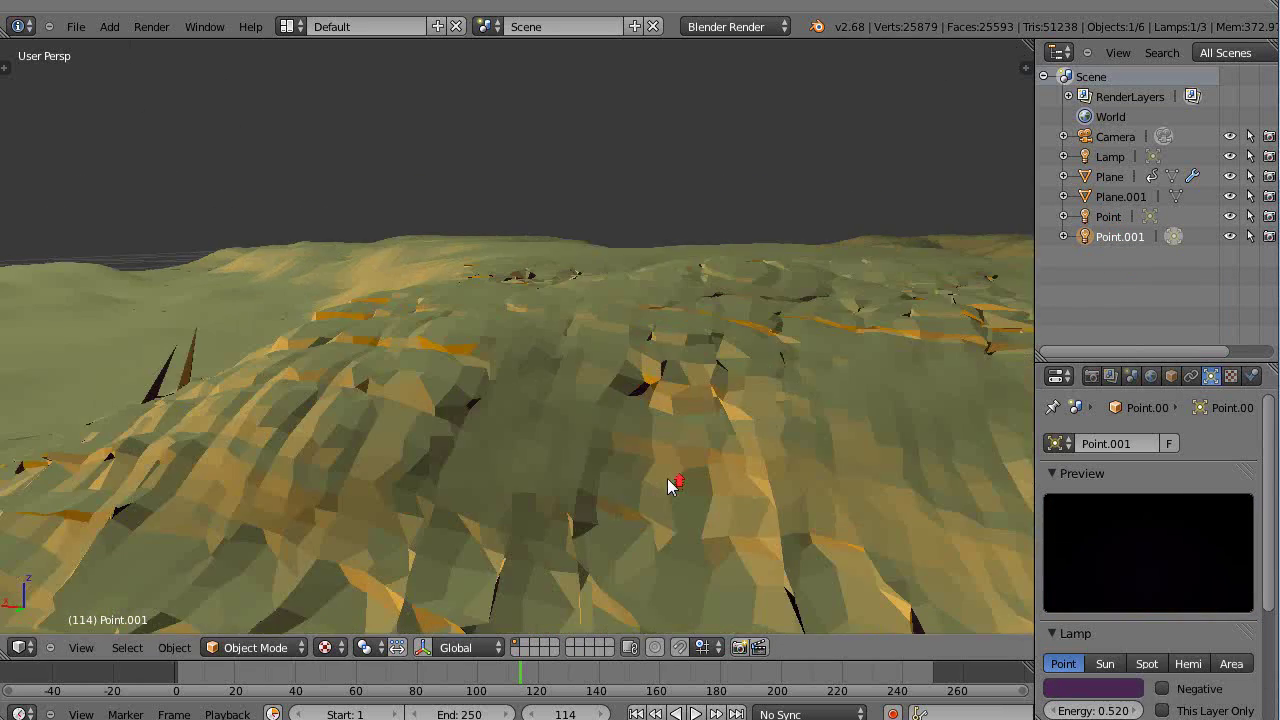
pyautogui.moveTo(449, 560); pyautogui.dragTo(453, 527, button='middle')
pyautogui.moveTo(366, 401); pyautogui.dragTo(372, 407, button='middle')
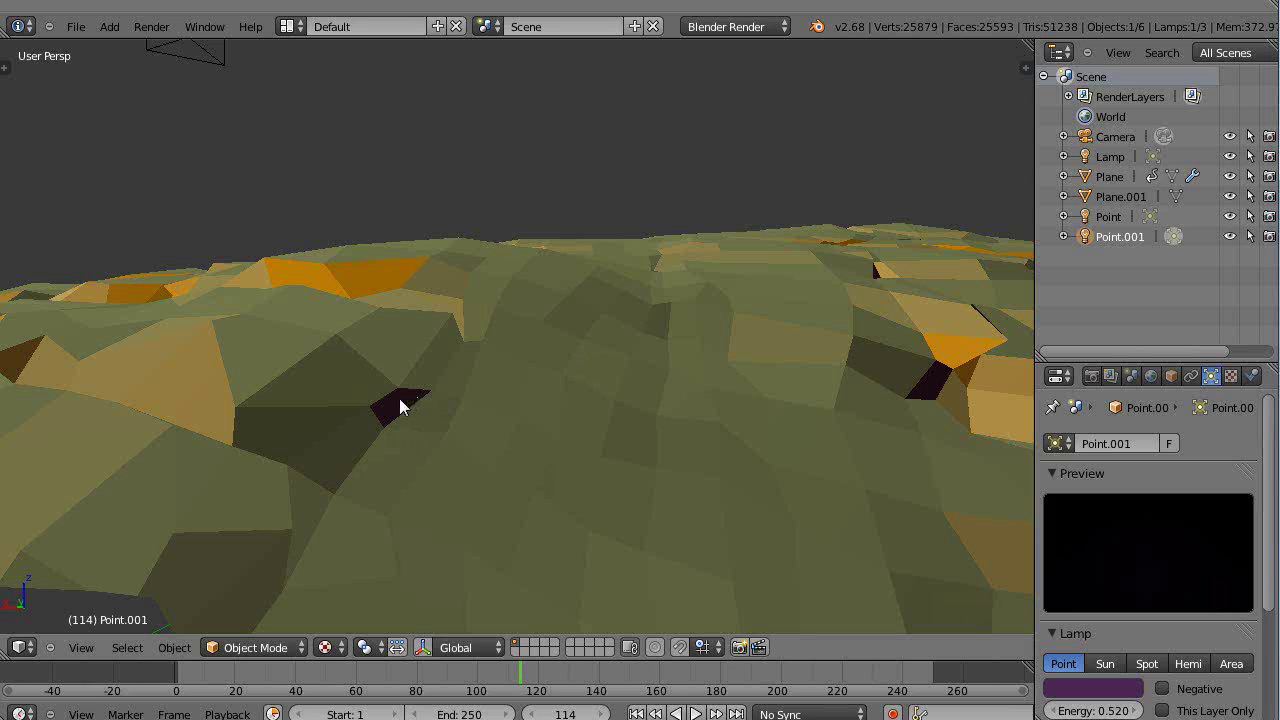
pyautogui.scroll(-2, 796, 508)
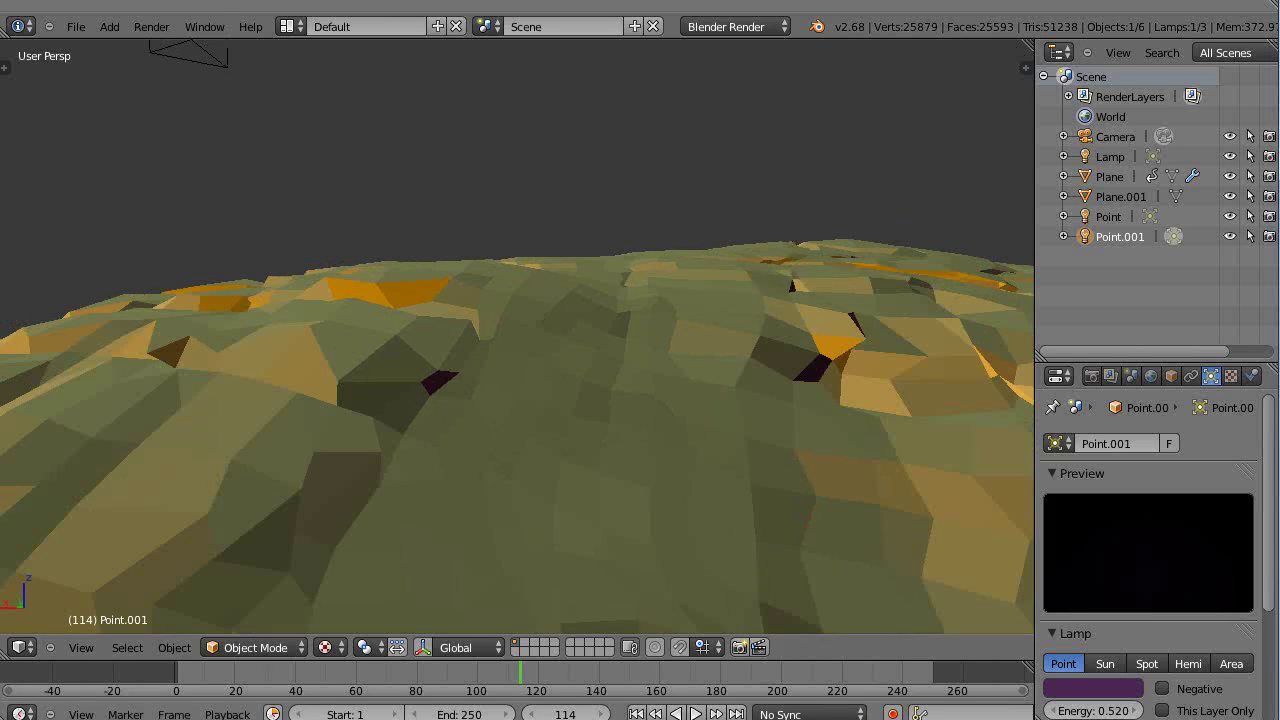
pyautogui.moveTo(1095, 711)
pyautogui.mouseDown()
pyautogui.moveTo(1192, 700)
pyautogui.moveTo(1100, 710)
pyautogui.mouseUp()
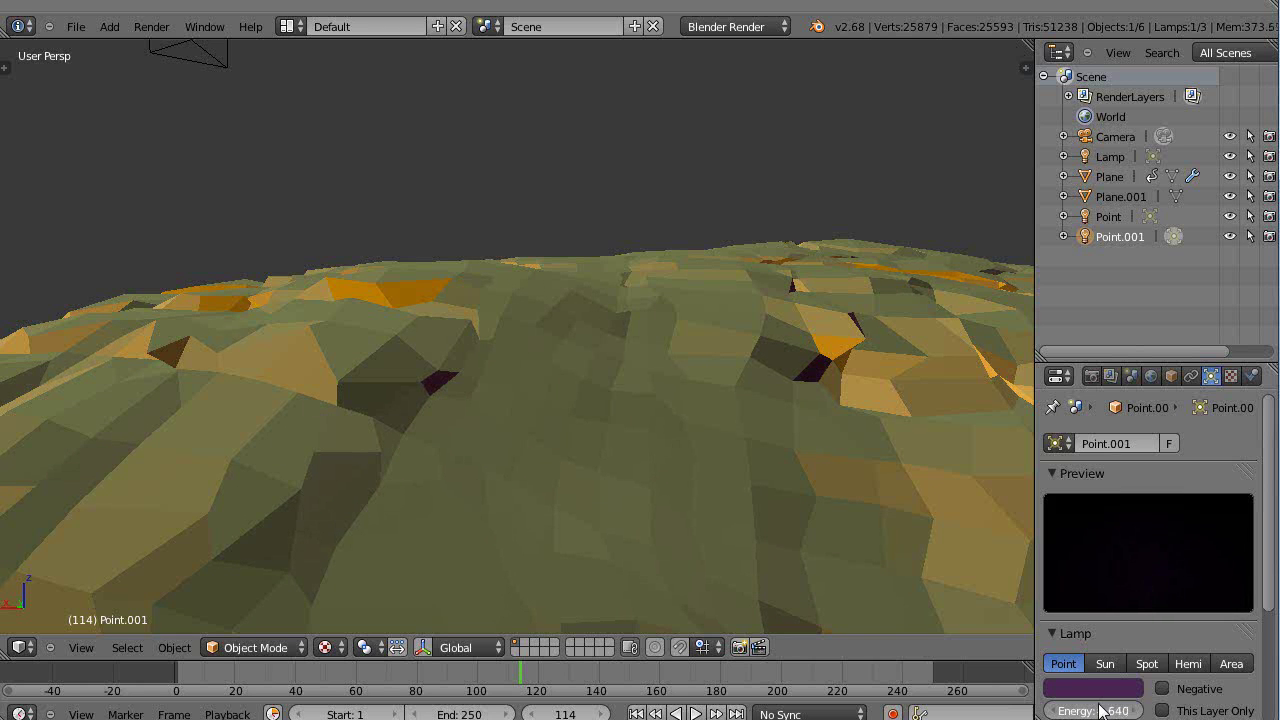
# Examine how the Point.001 light falls on the terrain's crevices and ridges from several angles
pyautogui.moveTo(504, 462); pyautogui.dragTo(617, 508, button='middle')
pyautogui.scroll(-4, 481, 458)
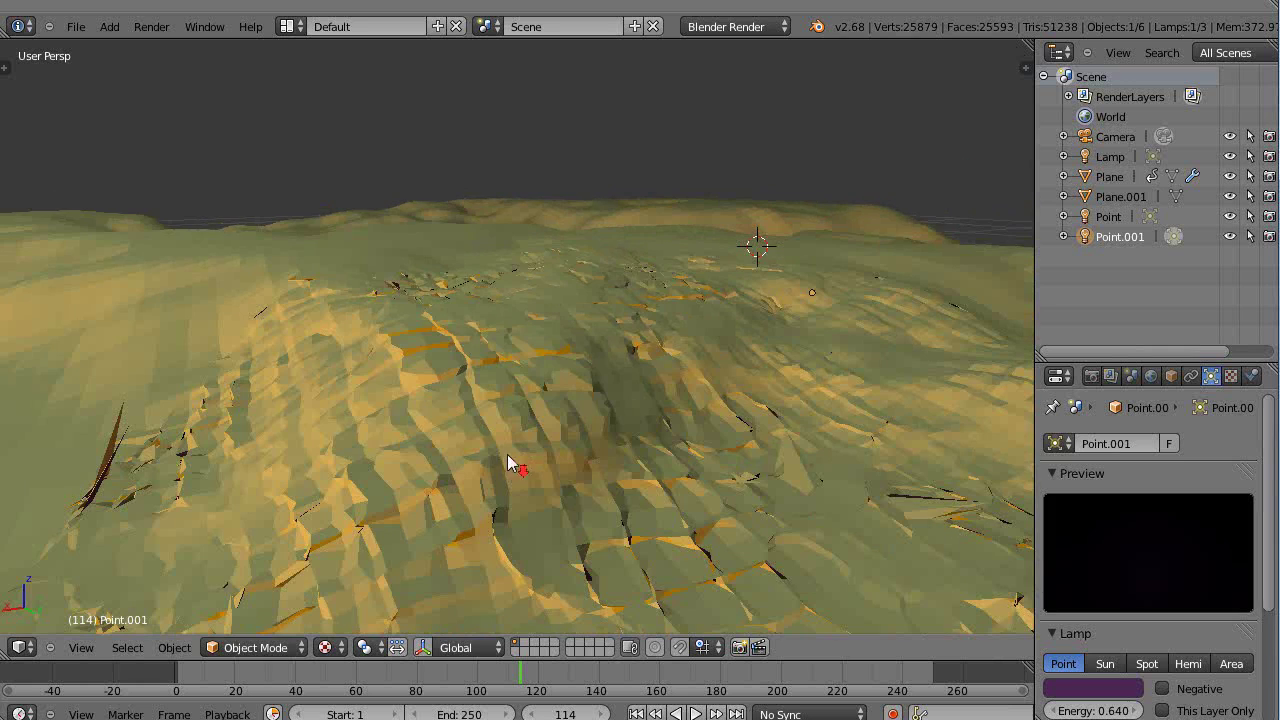
pyautogui.moveTo(600, 457); pyautogui.dragTo(519, 433, button='middle')
pyautogui.scroll(6, 526, 435)
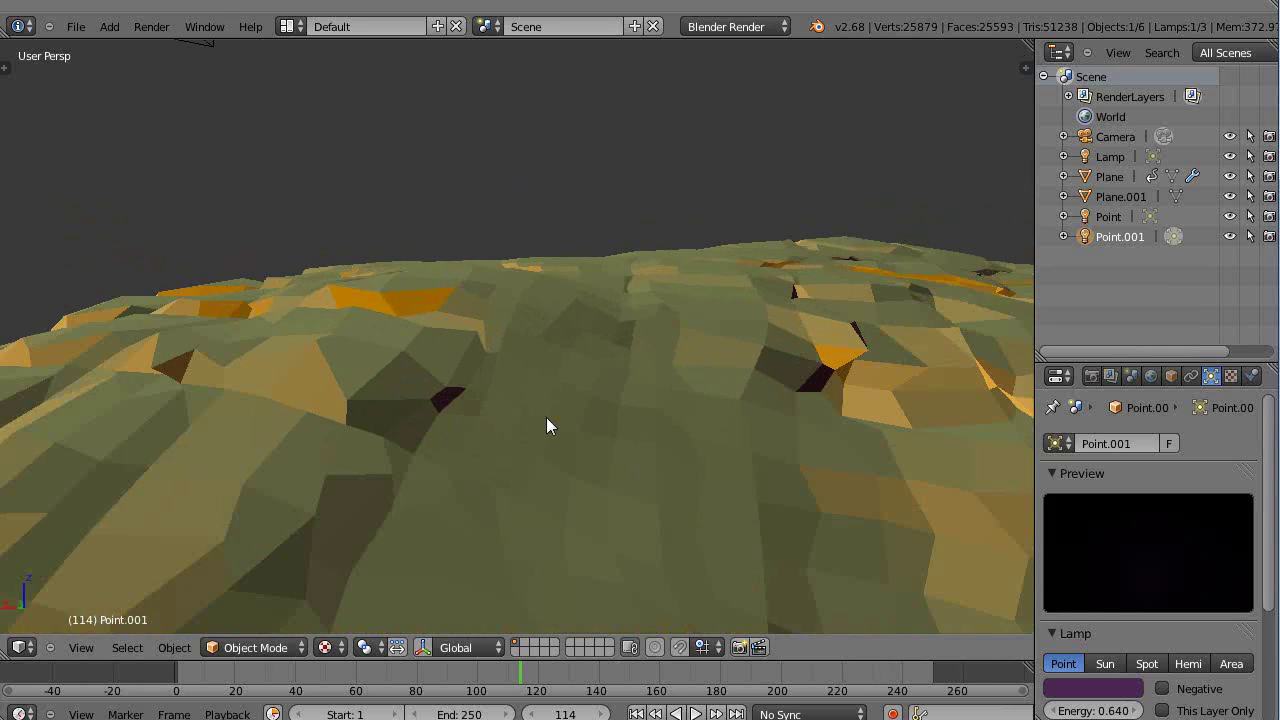
pyautogui.moveTo(703, 398); pyautogui.dragTo(557, 393, button='middle')
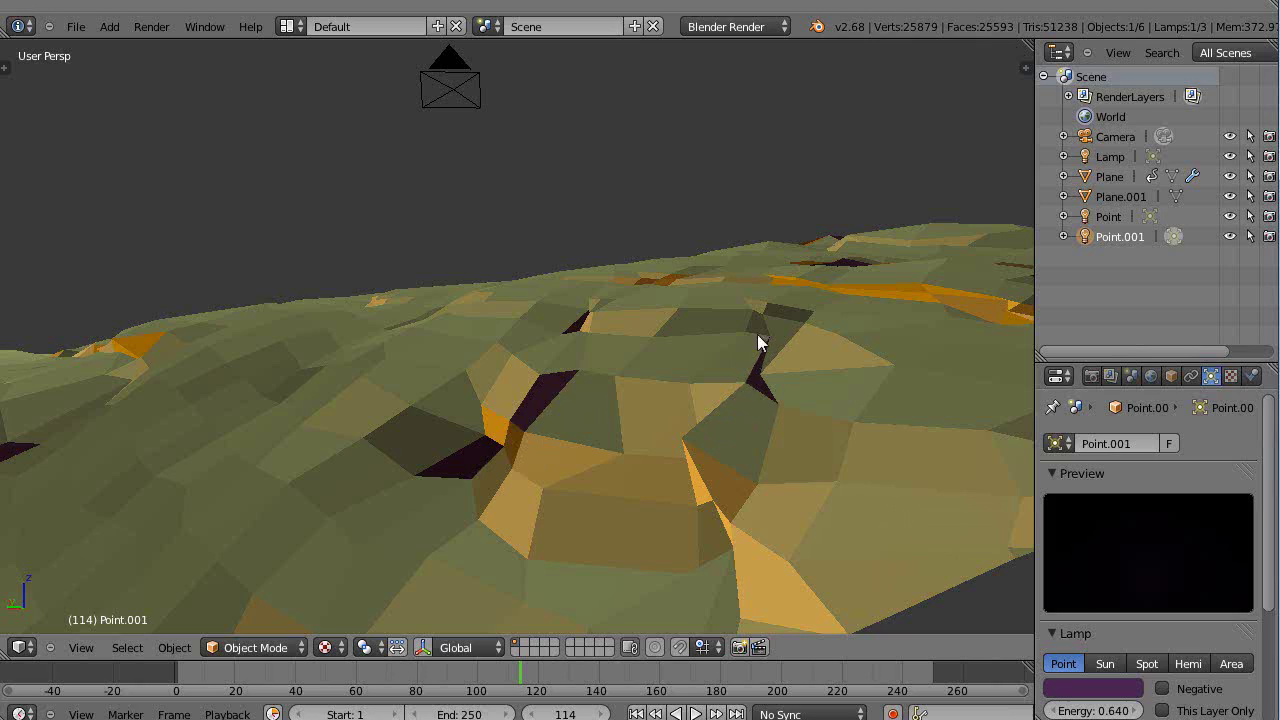
pyautogui.moveTo(597, 450); pyautogui.dragTo(757, 470, button='middle')
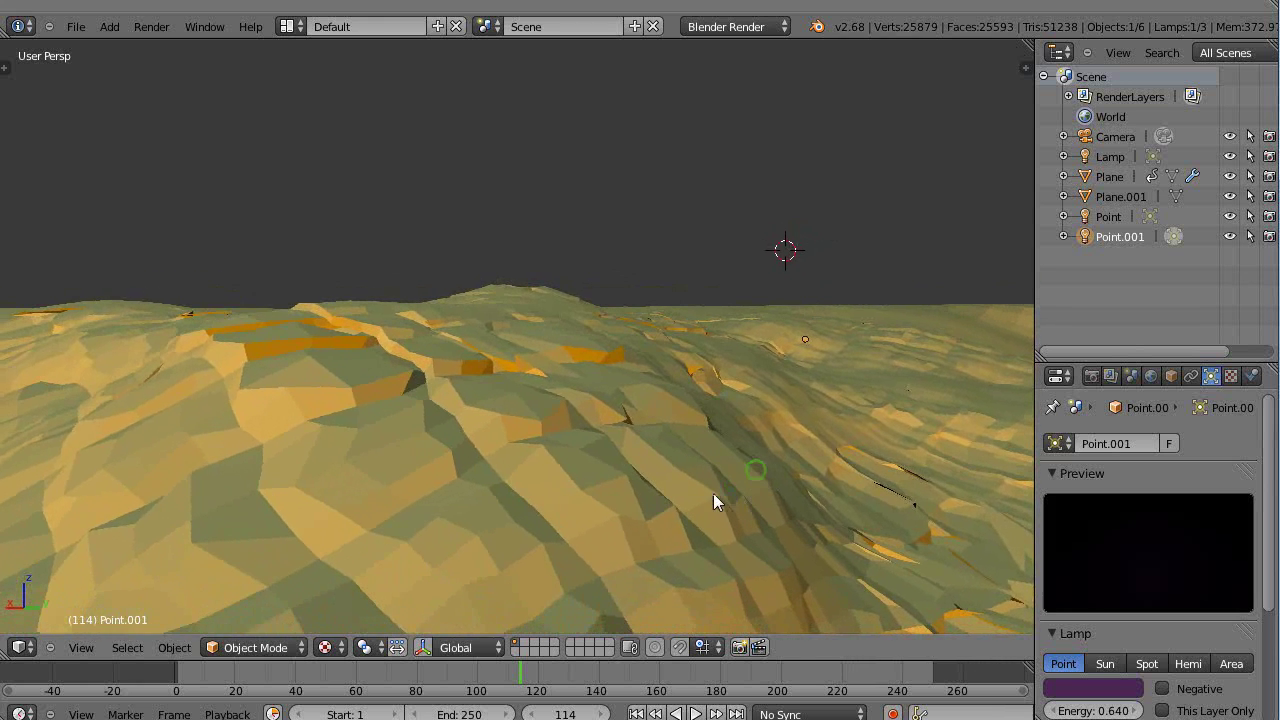
# Inspect the orange-lit and shadowed facets along the terrain's ridge up close, comparing their shading from low angles on opposite sides
pyautogui.scroll(2, 709, 496)
pyautogui.moveTo(698, 505); pyautogui.dragTo(704, 496, button='middle')
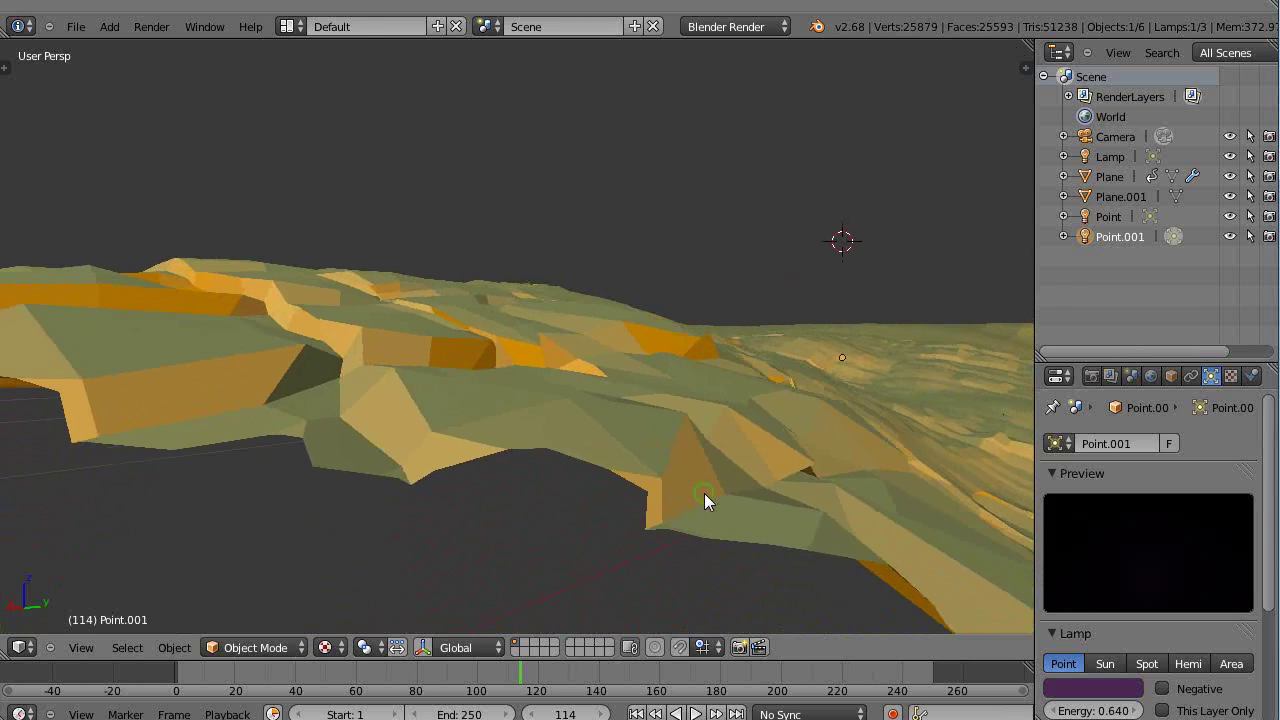
pyautogui.scroll(1, 704, 493)
pyautogui.moveTo(704, 494); pyautogui.dragTo(669, 459, button='middle')
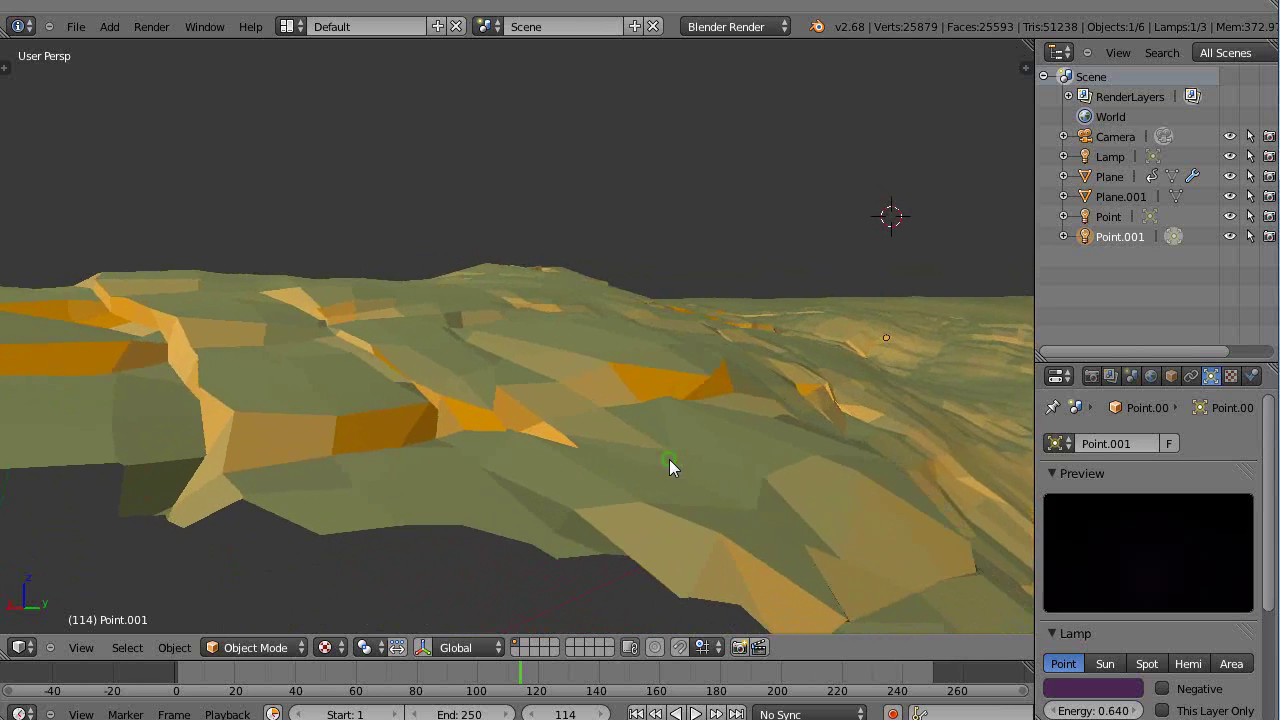
pyautogui.scroll(1, 525, 457)
pyautogui.scroll(-1, 525, 457)
pyautogui.moveTo(525, 457); pyautogui.dragTo(518, 472, button='middle')
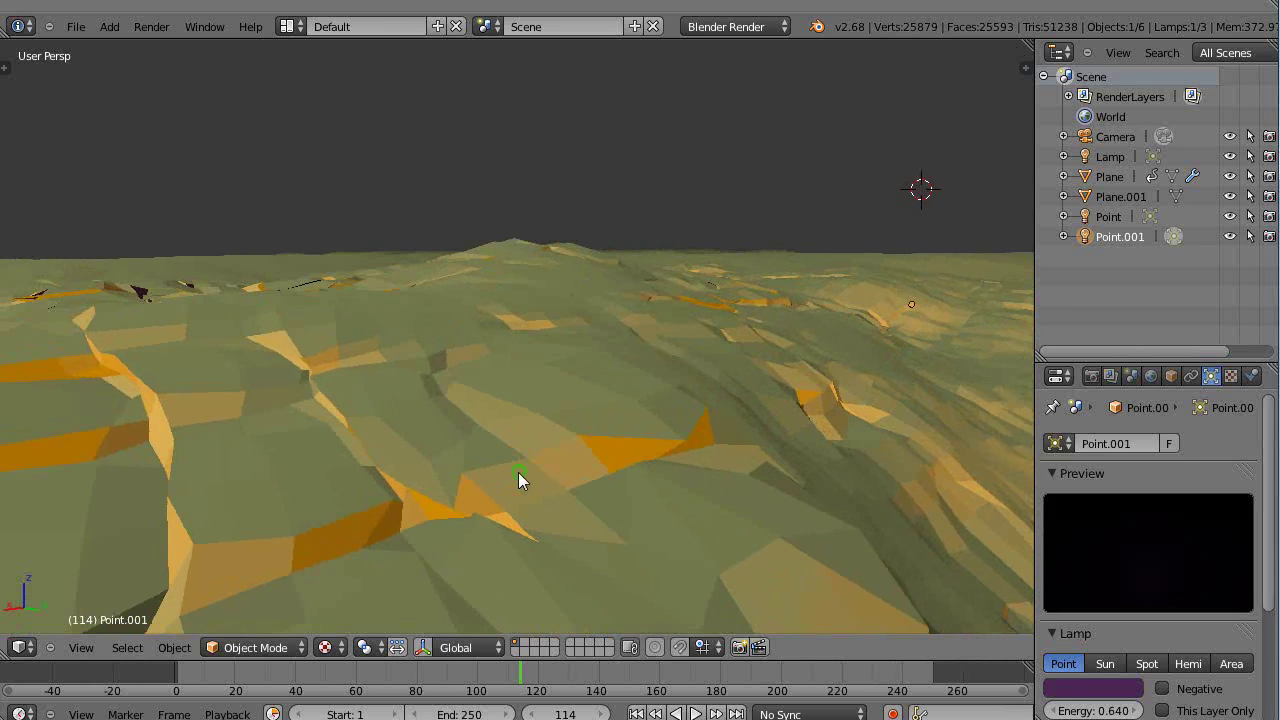
pyautogui.moveTo(601, 462)
pyautogui.mouseDown(button='middle')
pyautogui.moveTo(571, 488)
pyautogui.moveTo(381, 485)
pyautogui.mouseUp(button='middle')
pyautogui.scroll(-2, 654, 466)
pyautogui.moveTo(648, 470); pyautogui.dragTo(626, 441, button='middle')
pyautogui.scroll(-1, 625, 441)
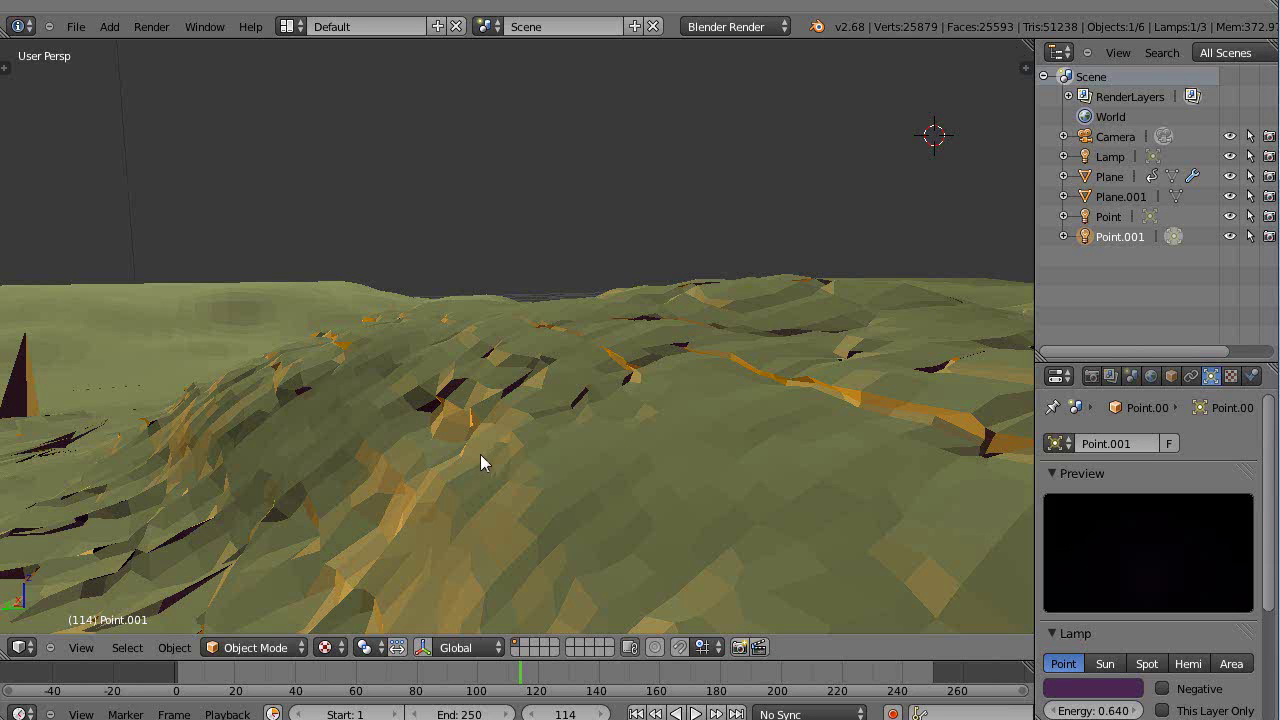
pyautogui.moveTo(505, 445); pyautogui.dragTo(309, 427, button='middle')
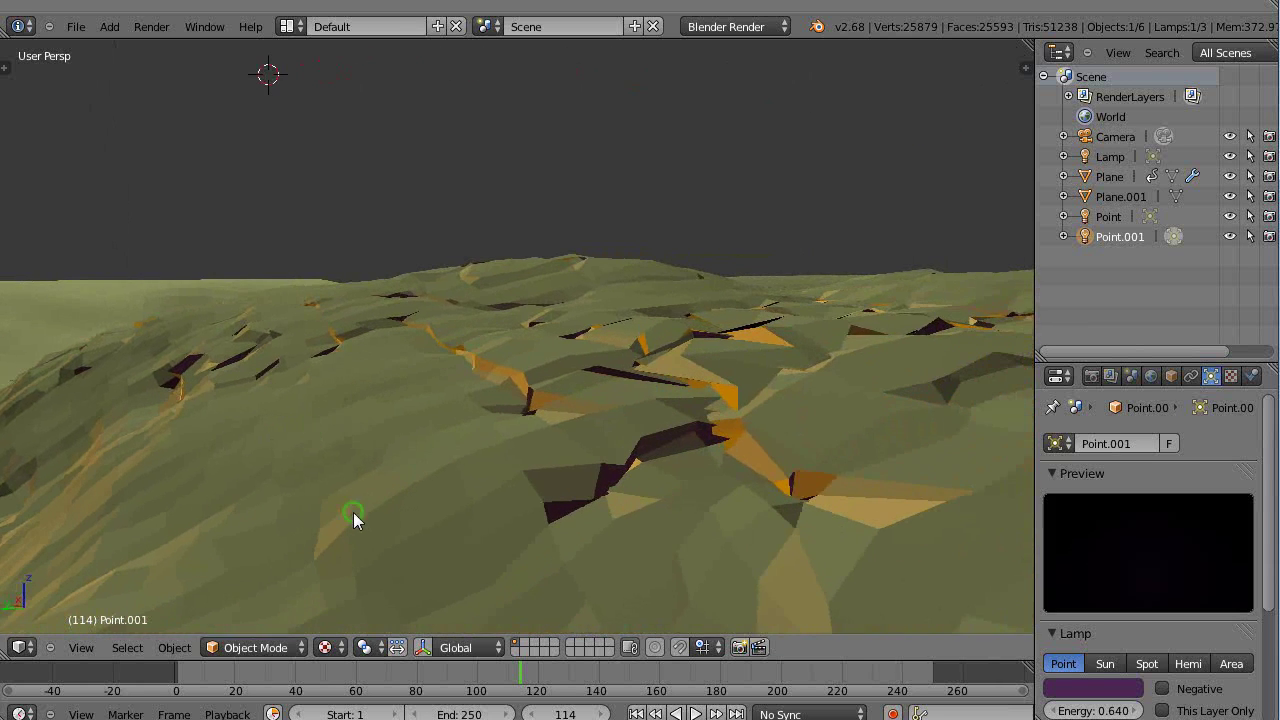
pyautogui.moveTo(353, 517); pyautogui.dragTo(625, 529, button='middle')
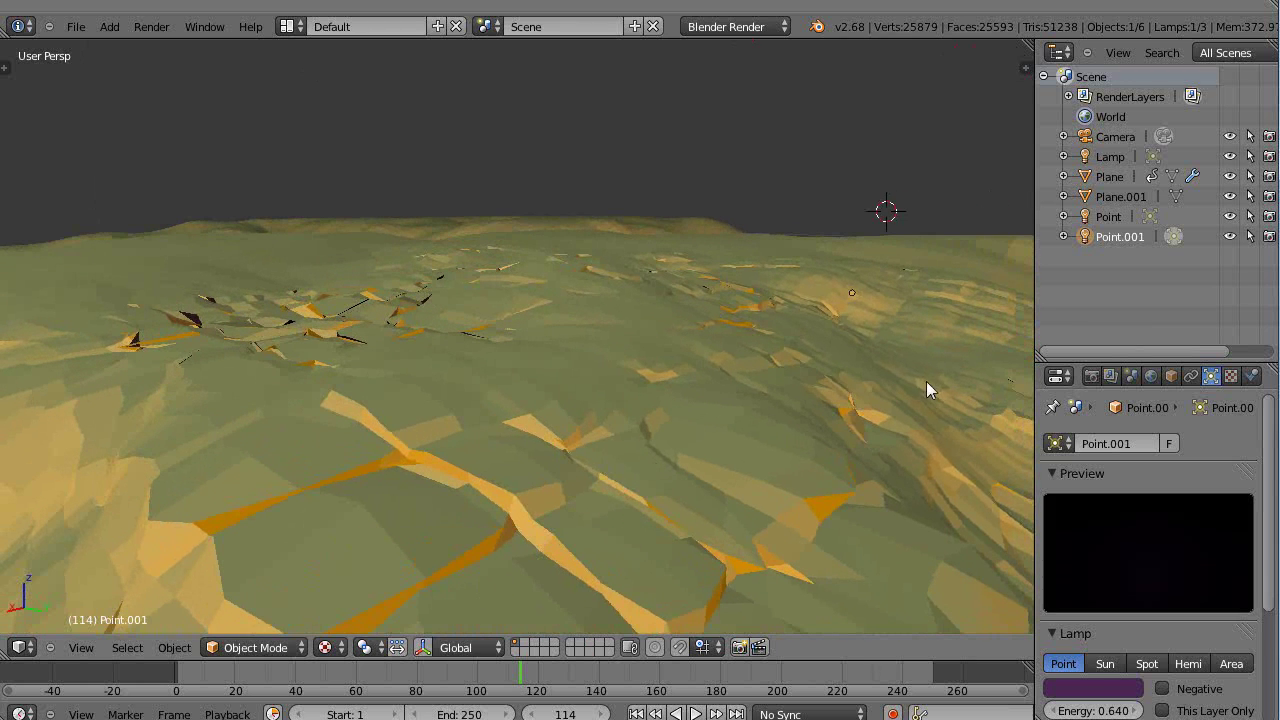
pyautogui.moveTo(743, 490); pyautogui.dragTo(711, 476, button='middle')
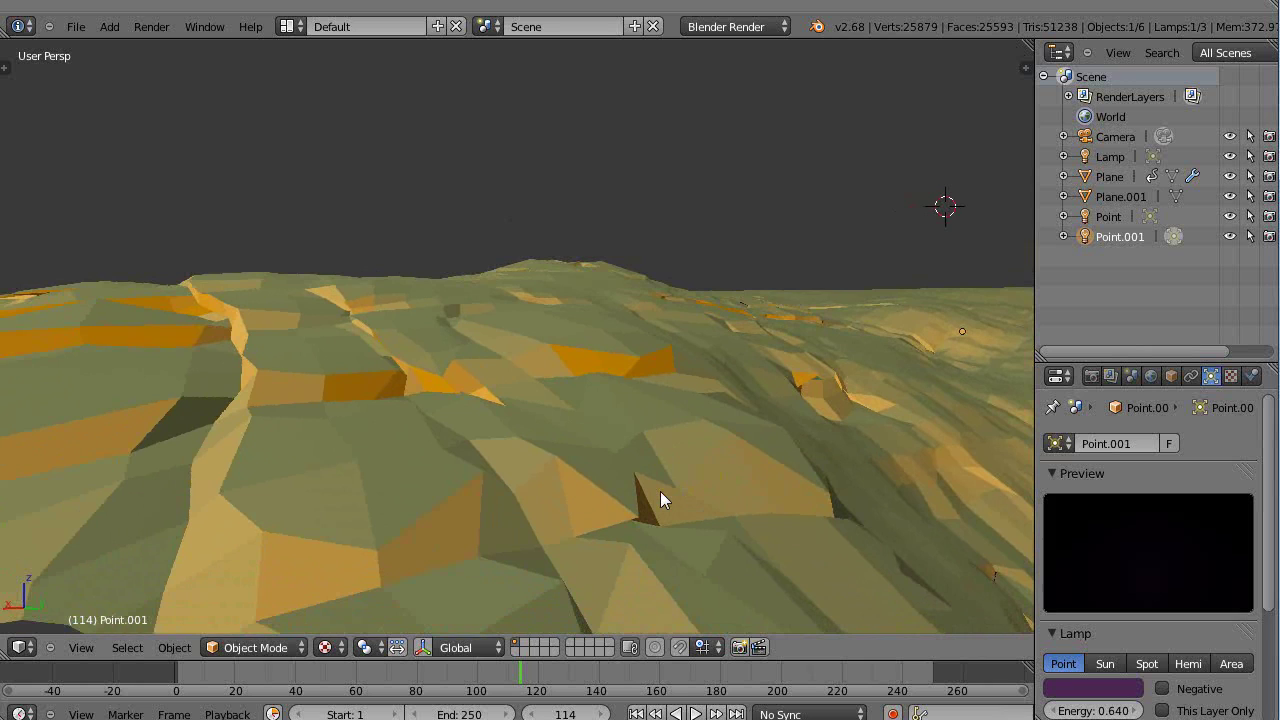